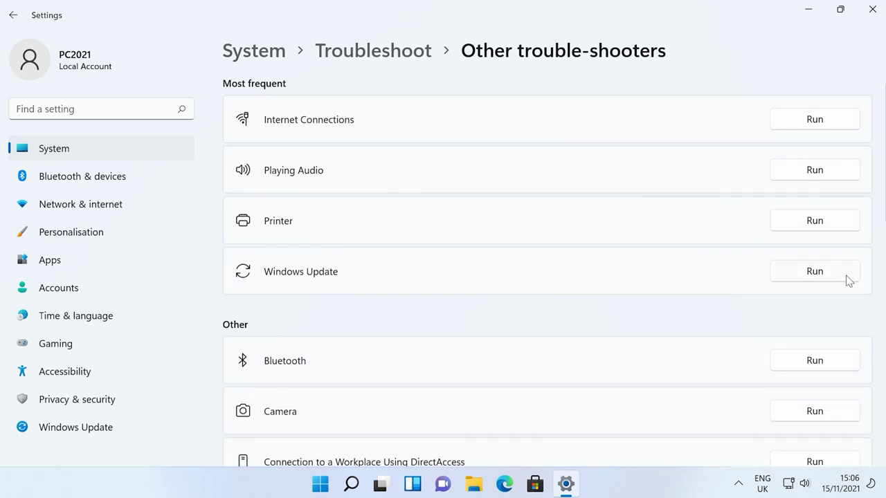
Run the Windows Update troubleshooter.
click(797, 277)
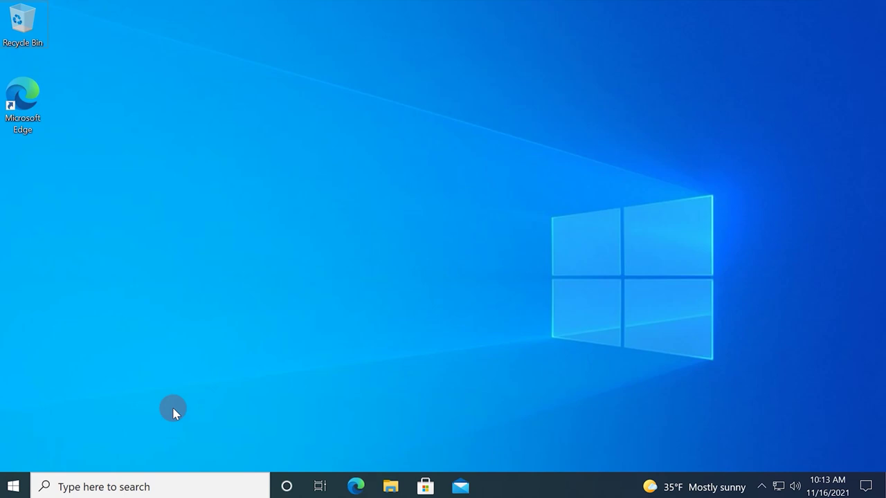
Run the system file check sfc /scannow in a maximized Command Prompt opened as administrator, and close the window.
click(87, 485)
text(cmd)
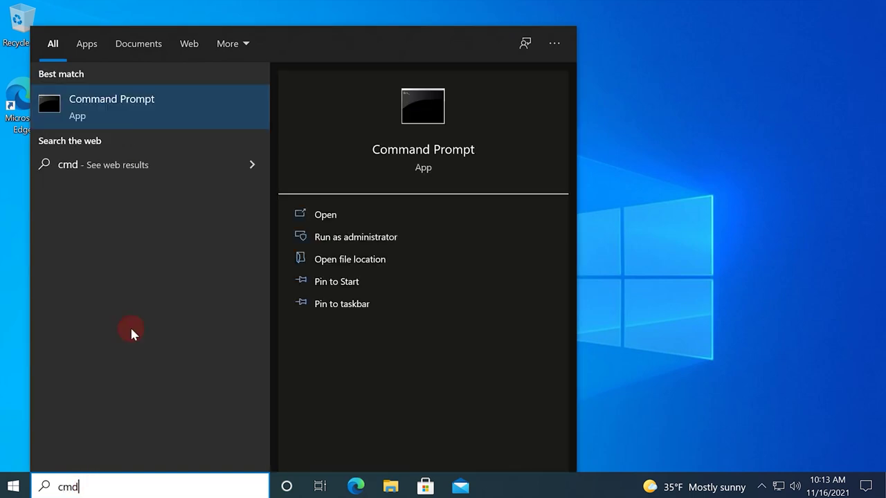
right_click(113, 118)
click(140, 137)
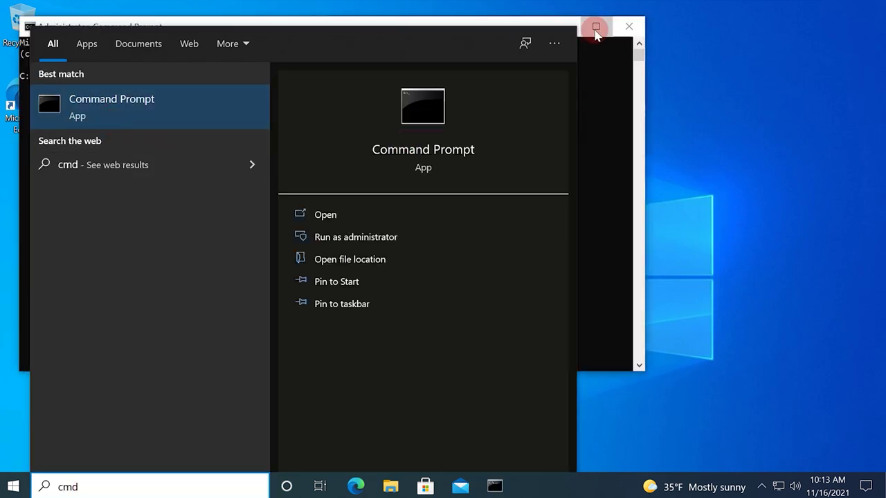
click(596, 27)
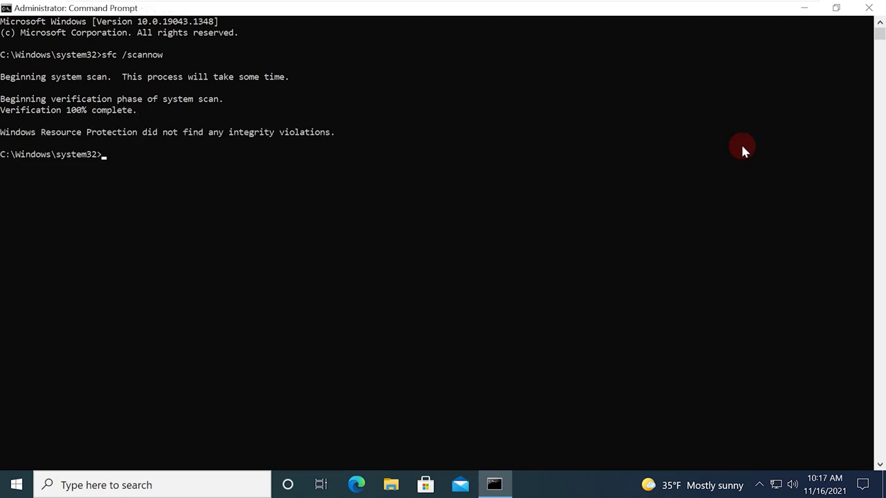
click(867, 10)
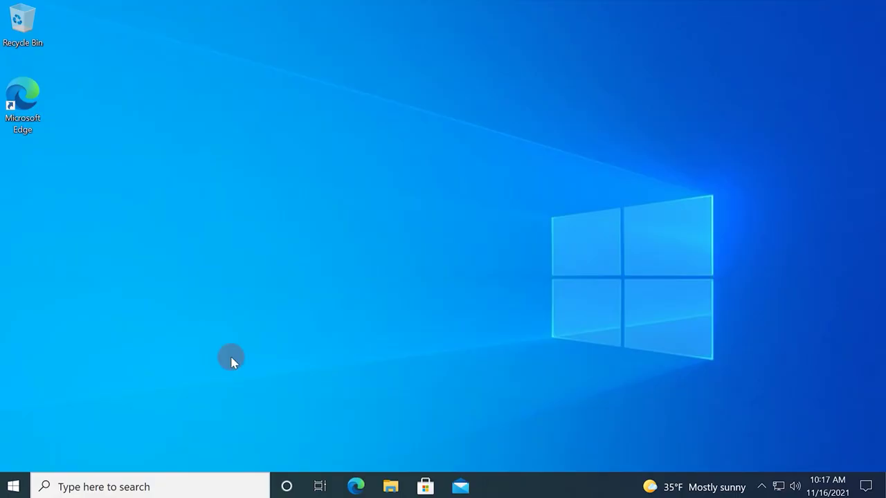
Open the computer's power options.
click(14, 487)
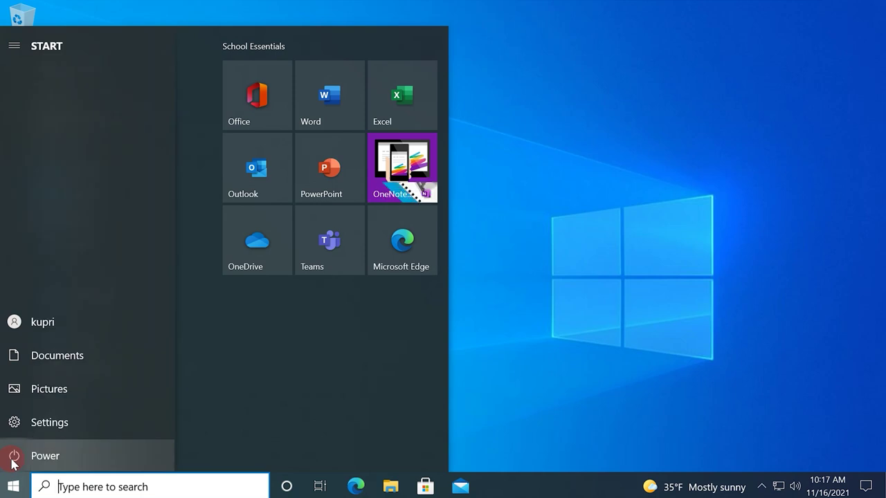
click(14, 457)
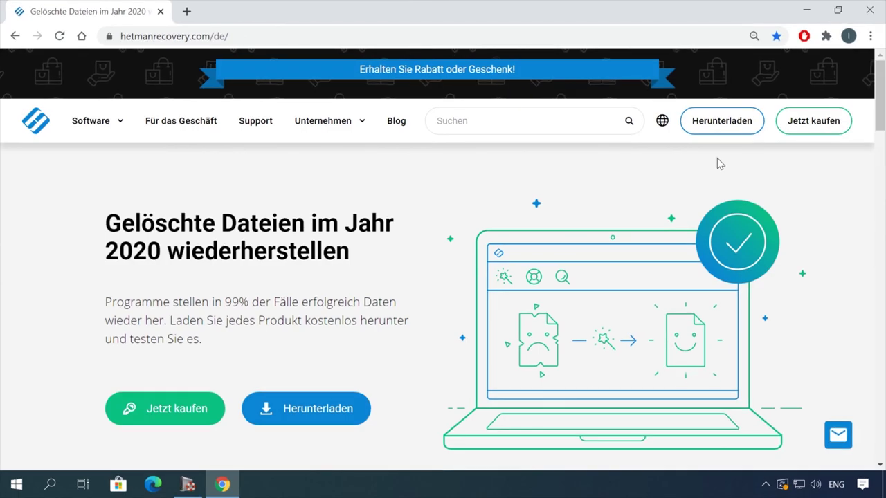
In Chrome, find Partition Recovery 3.1 among all products on the Hetman website and download its installer version.
scroll(634, 221, down, 2)
scroll(634, 221, down, 15)
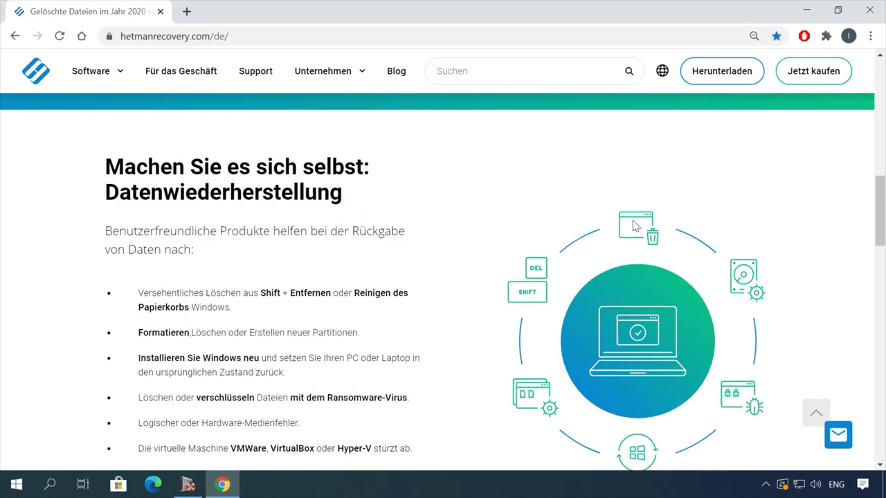
scroll(633, 220, down, 4)
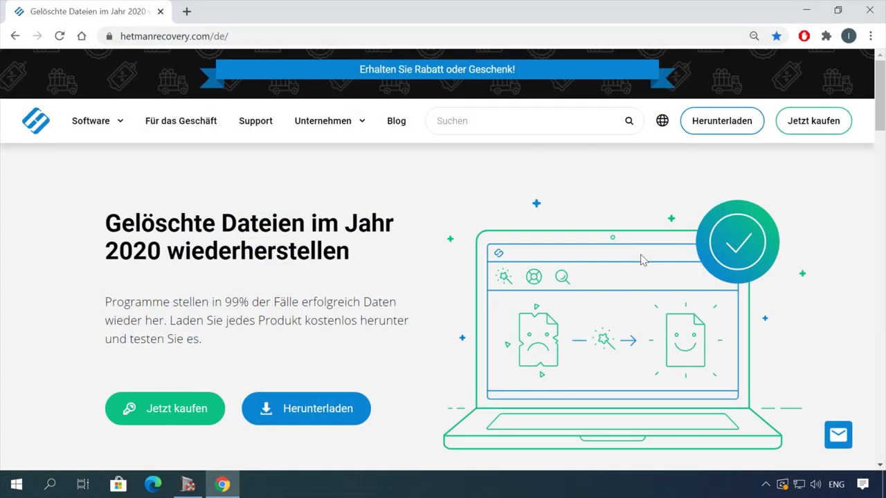
mouse_move(119, 125)
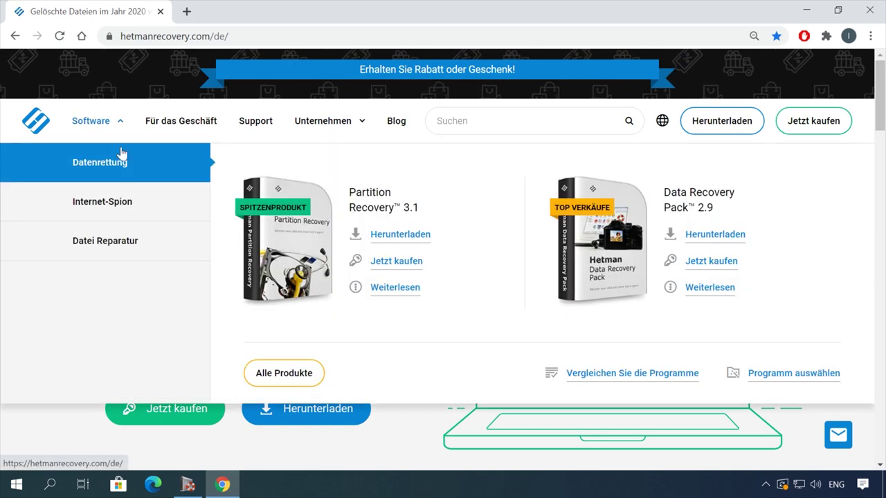
click(280, 375)
scroll(333, 367, down, 9)
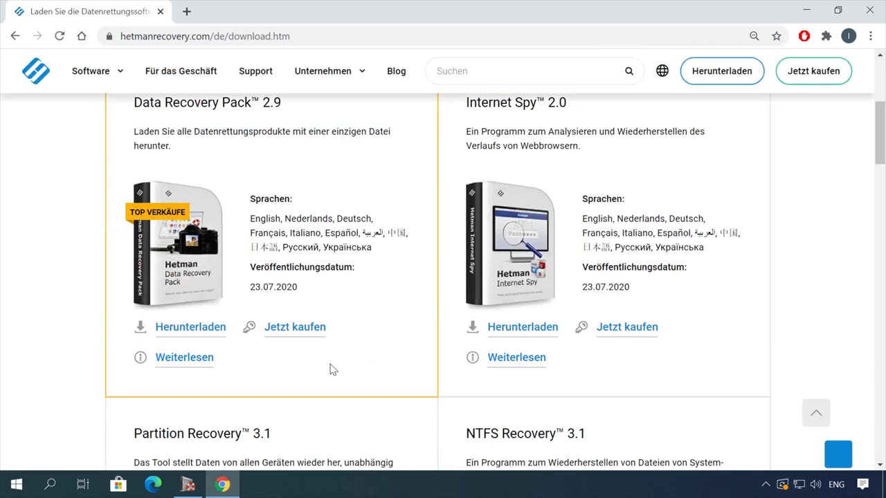
click(196, 385)
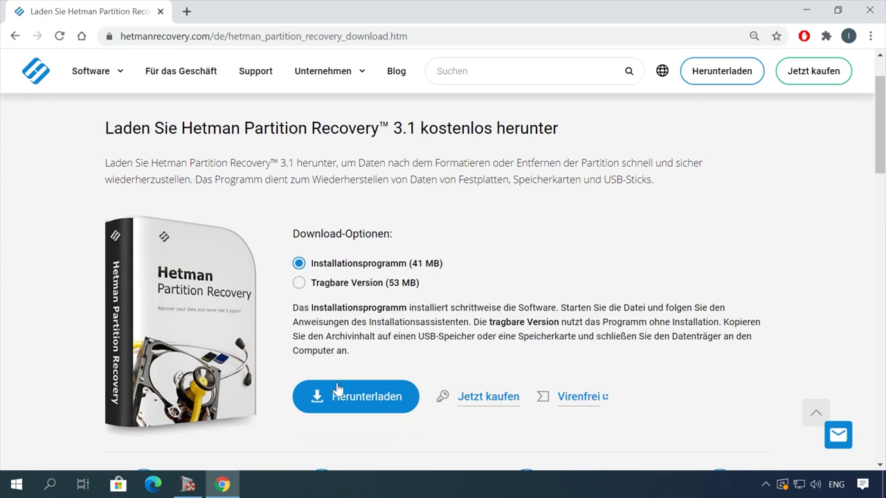
click(338, 389)
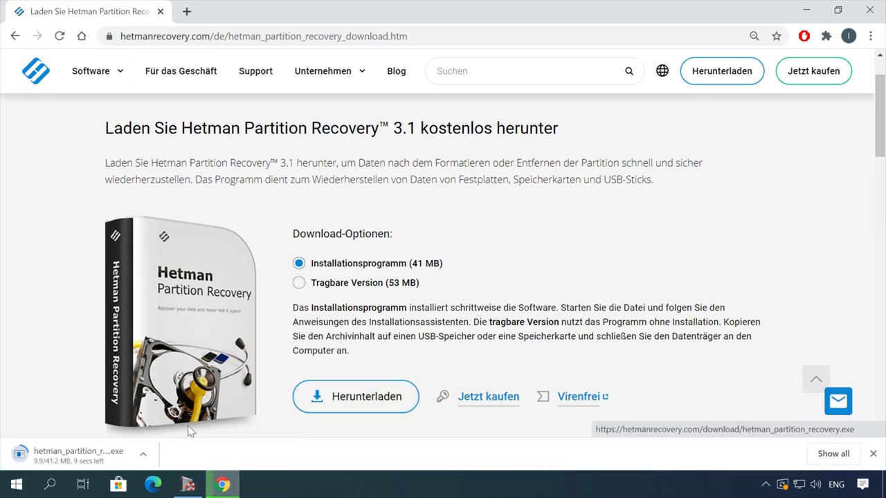
In Hetman Partition Recovery, run a quick scan (Schneller Scan) of the USB (E:) drive and finish the wizard.
double_click(79, 244)
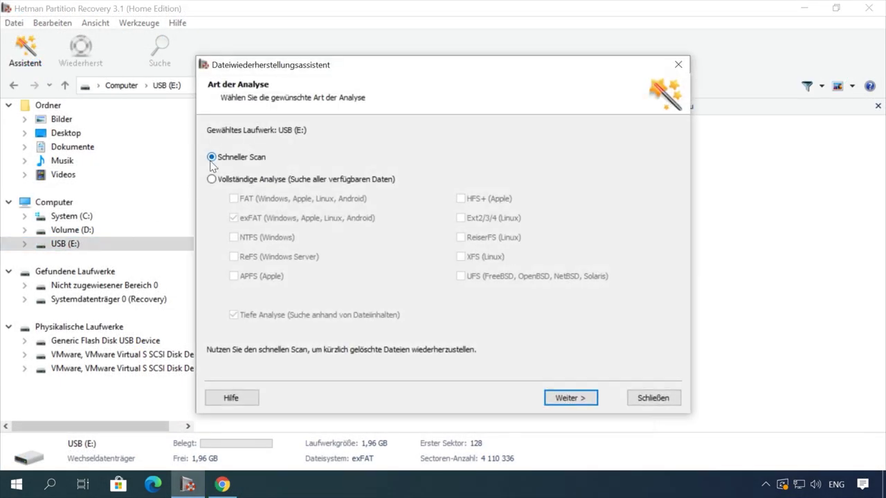
click(564, 401)
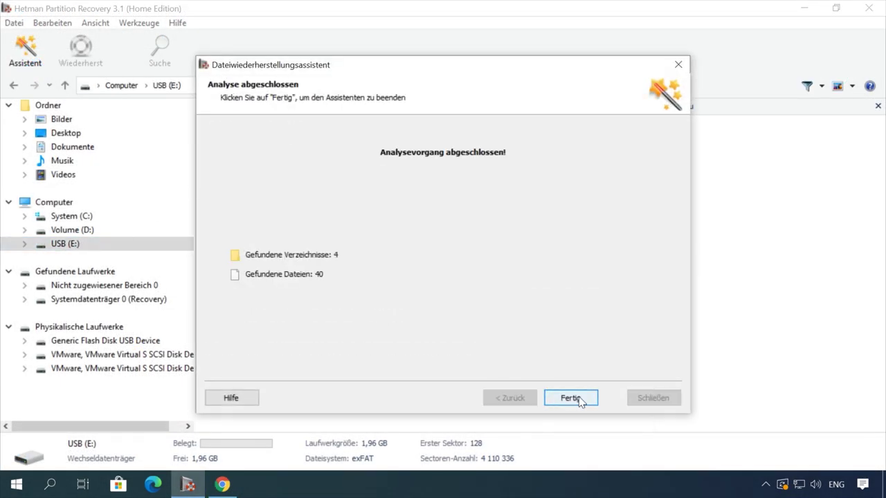
click(570, 398)
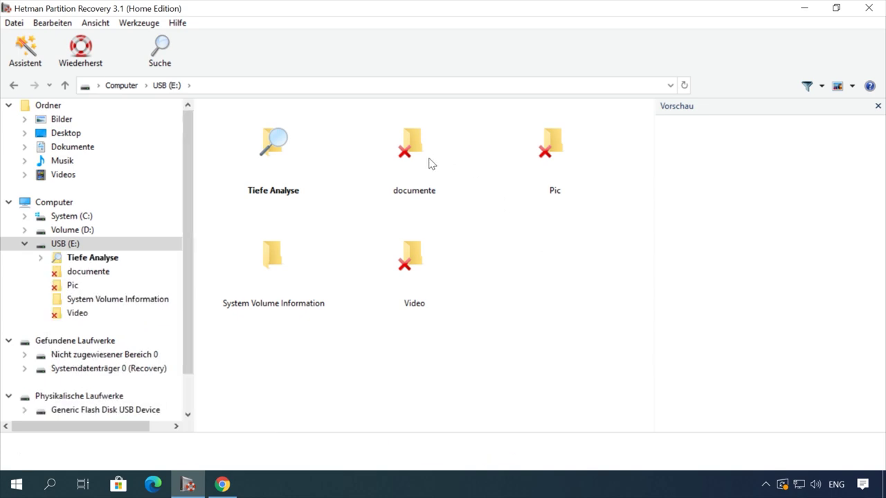
Open the deleted documente folder and preview the PDF "Computer friert ein. Was tun.pdf" and the Windows installation and configuration Word document.
click(510, 170)
double_click(408, 153)
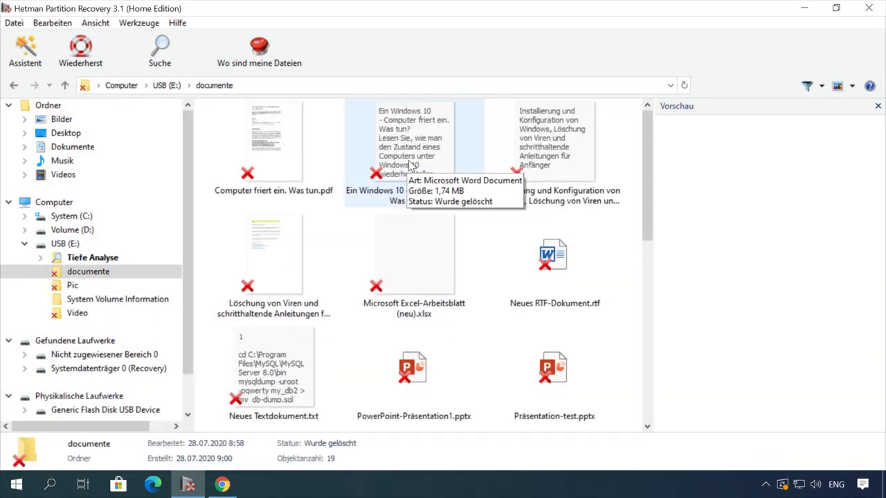
click(409, 164)
click(302, 166)
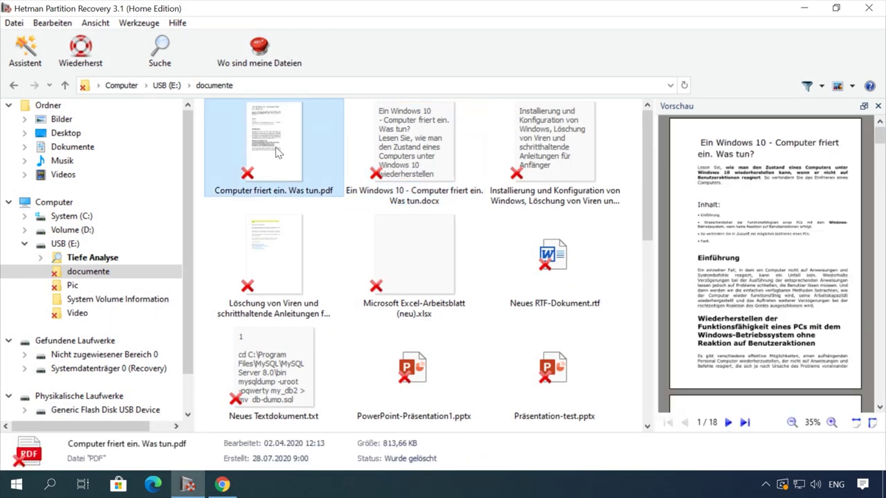
click(554, 149)
scroll(767, 251, down, 5)
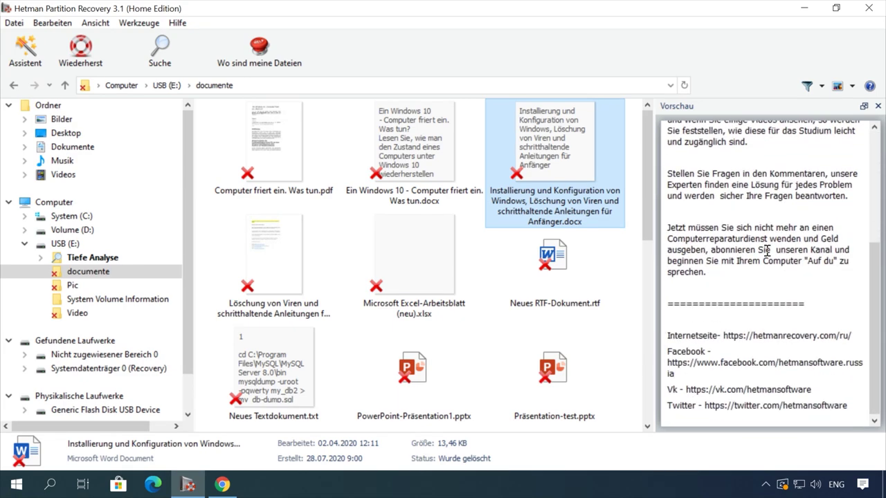
scroll(766, 250, up, 5)
click(281, 170)
scroll(360, 242, down, 5)
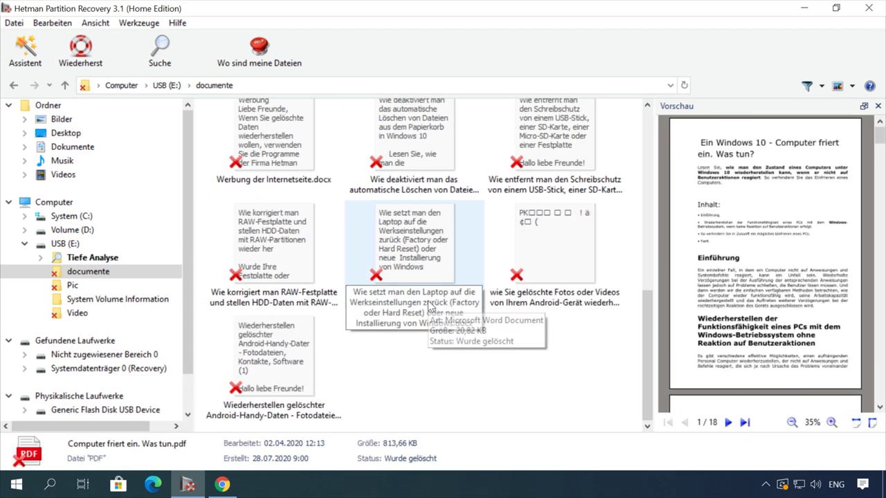
Recover the deleted Word document about resetting a laptop to factory settings, using the option Speichern auf der Festplatte.
click(423, 260)
scroll(775, 276, down, 10)
right_click(408, 250)
click(485, 258)
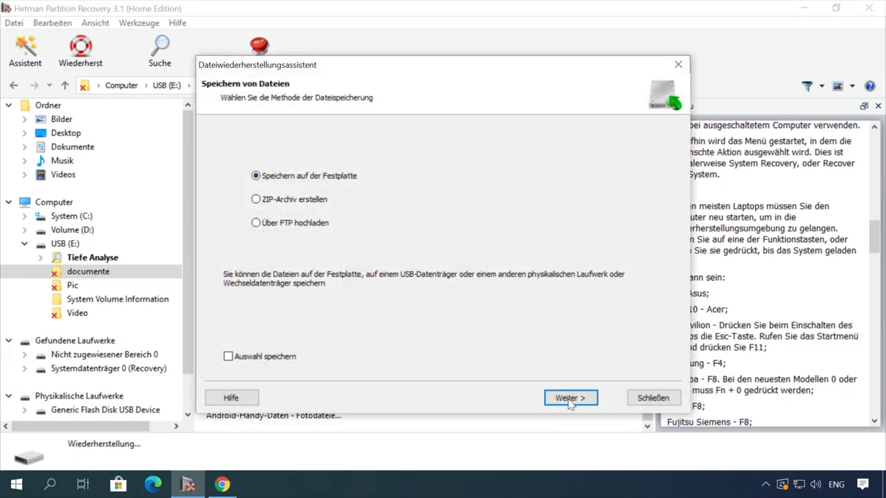
click(570, 399)
click(569, 398)
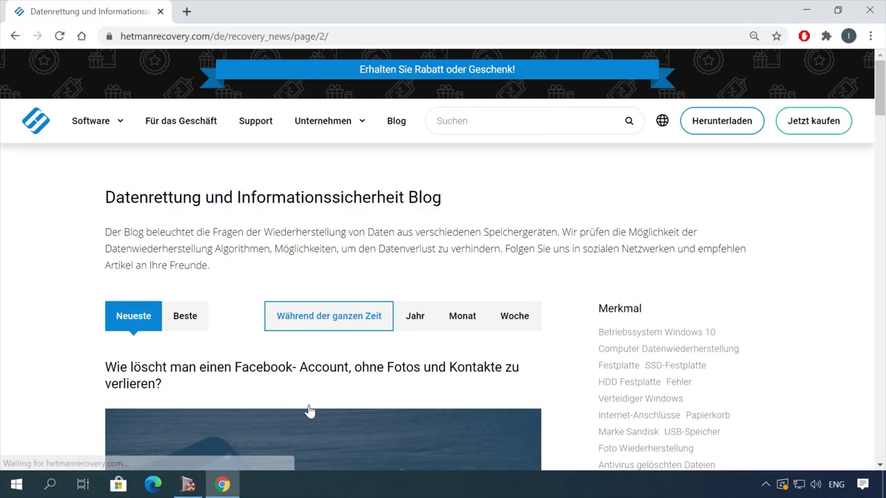
In Chrome, open the Hetman blog article "Wiederherstellung von Dateien nach der Formatierung oder Löschung. Was ist der Unterschied?".
scroll(53, 385, down, 10)
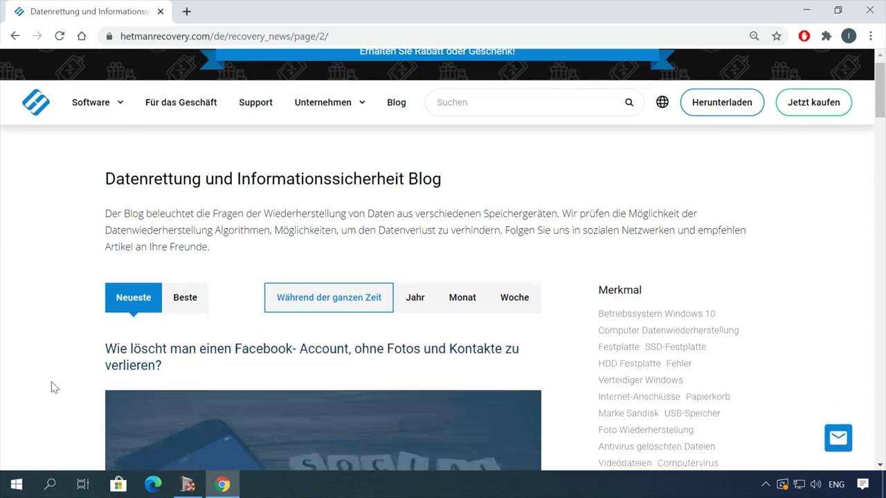
scroll(56, 380, down, 4)
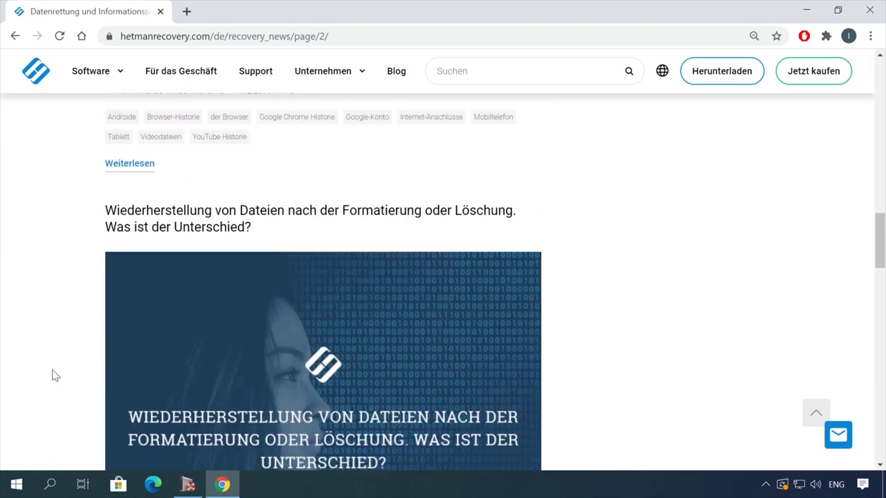
scroll(56, 376, down, 1)
click(358, 144)
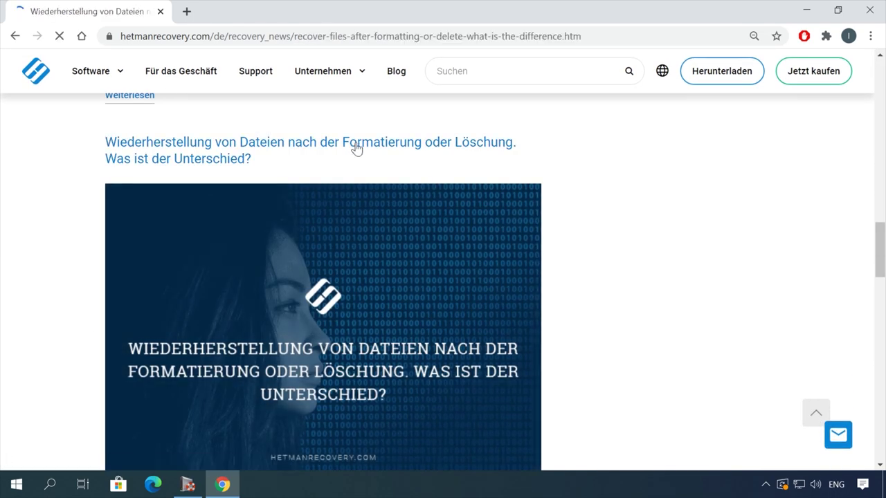
Read through the article's sections on how files are stored and the ways of deleting them.
scroll(534, 283, down, 3)
scroll(533, 284, down, 10)
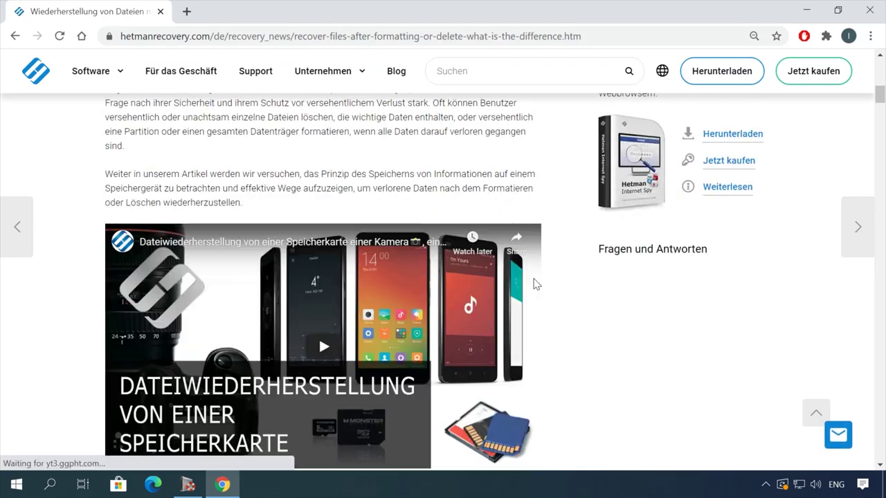
scroll(536, 284, down, 6)
scroll(539, 284, down, 15)
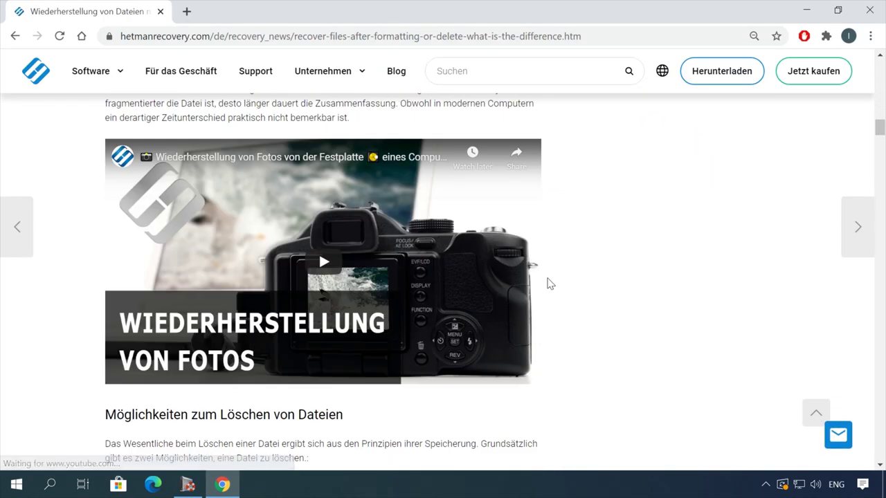
scroll(550, 284, down, 15)
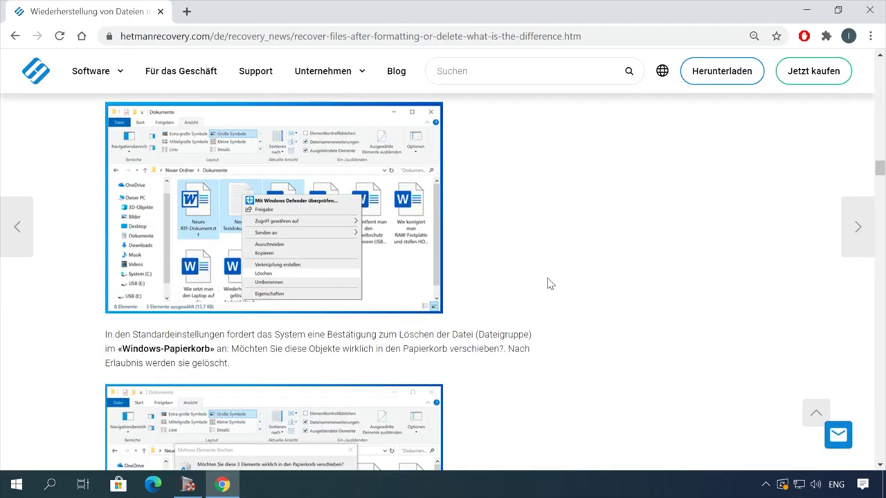
scroll(554, 283, down, 2)
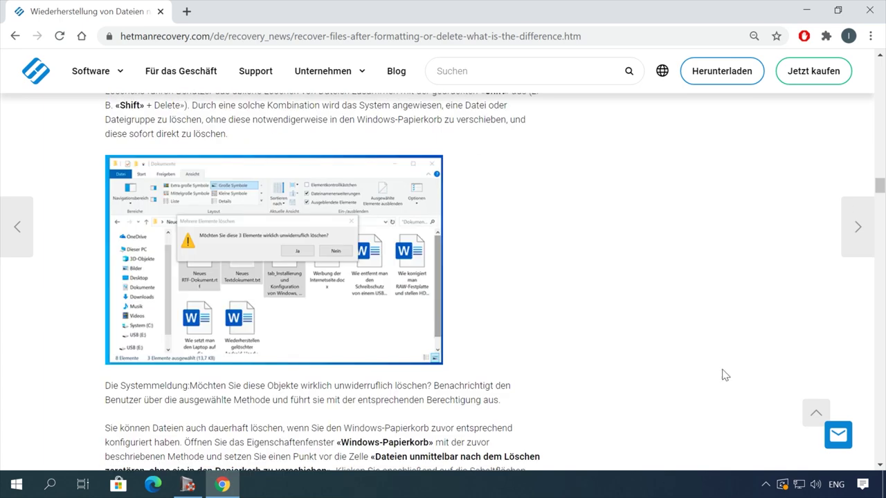
Open the Hetman website's message form.
click(838, 434)
click(743, 288)
click(730, 309)
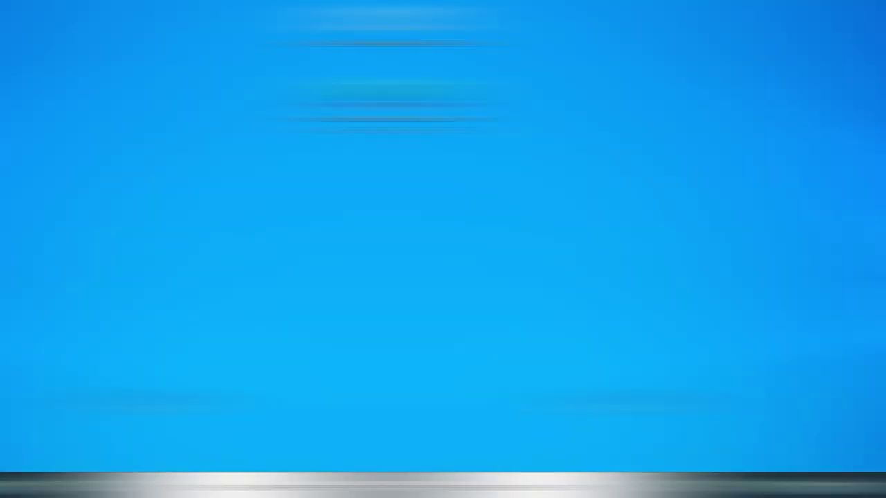
Open a maximized Command Prompt as administrator and stop the Windows Update service with net stop wuauserv.
click(71, 487)
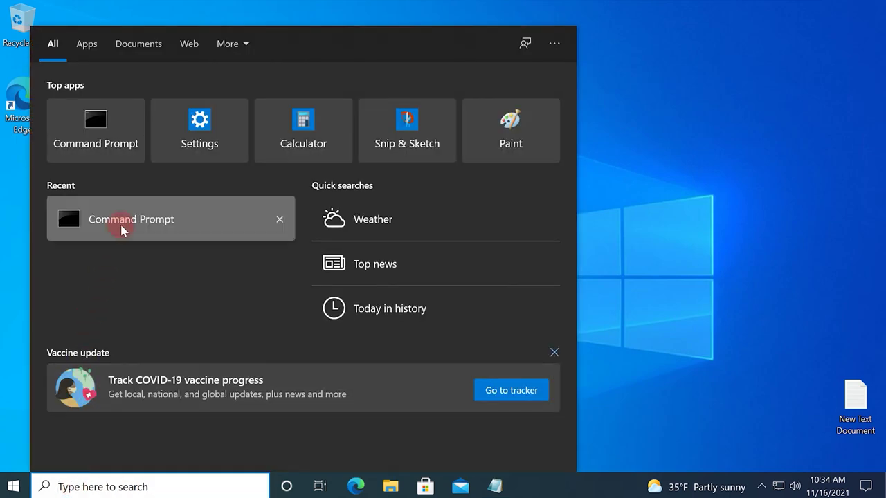
right_click(118, 236)
click(154, 239)
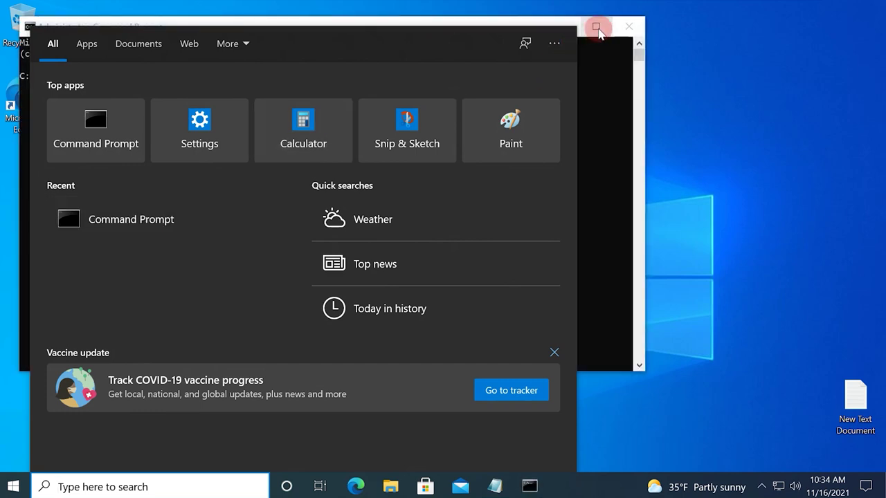
click(596, 27)
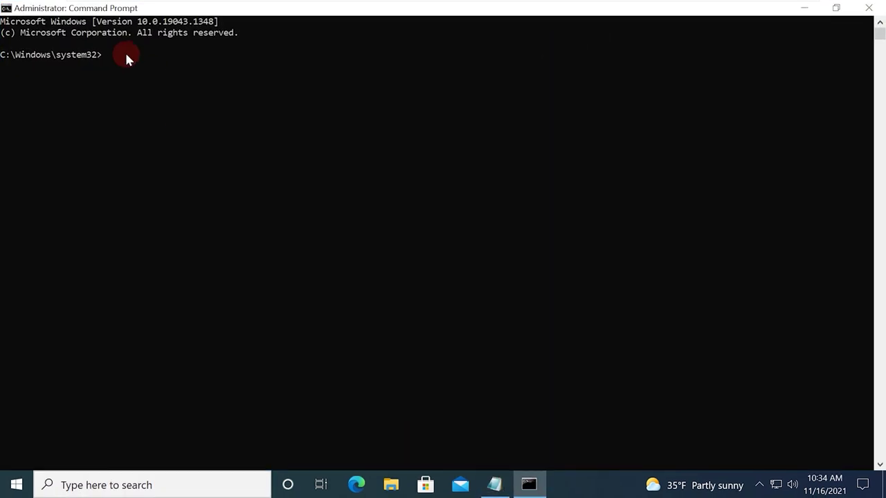
right_click(124, 58)
key(Return)
Copy net stop cryptSvc from the Notepad list and run it in Command Prompt to stop Cryptographic Services.
click(494, 485)
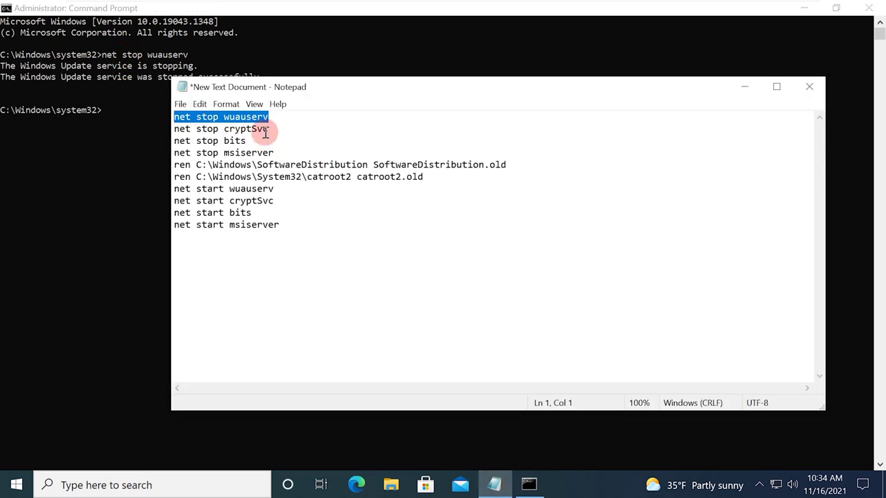
drag(273, 131, 173, 131)
key(ctrl+c)
click(529, 484)
right_click(138, 110)
Copy net stop bits from the Notepad list and run it in Command Prompt to stop the Background Intelligent Transfer Service.
click(494, 484)
drag(251, 141, 173, 141)
key(ctrl+c)
click(528, 485)
right_click(130, 163)
key(Return)
Copy net stop msiserver from the Notepad list and run it in Command Prompt to stop the Windows Installer service.
click(494, 484)
drag(274, 152, 173, 152)
key(ctrl+c)
click(528, 485)
right_click(135, 219)
key(Return)
Try to rename C:\Windows\SoftwareDistribution to SoftwareDistribution.old by running the ren command copied from the Notepad list in Command Prompt.
click(494, 485)
drag(506, 164, 174, 165)
key(ctrl+c)
click(138, 278)
right_click(138, 277)
key(Return)
Try to rename C:\Windows\System32\catroot2 to catroot2.old by running the ren command copied from the Notepad list in Command Prompt.
click(494, 484)
drag(423, 177, 174, 176)
key(ctrl+c)
click(127, 319)
right_click(128, 319)
key(Return)
Copy net start wuauserv from the Notepad list and run it in Command Prompt to start the Windows Update service.
click(503, 489)
drag(270, 187, 173, 188)
key(ctrl+c)
click(144, 367)
right_click(144, 367)
key(Return)
Copy net start cryptSvc from the Notepad list and run it in Command Prompt to start the Cryptographic Services service.
click(494, 484)
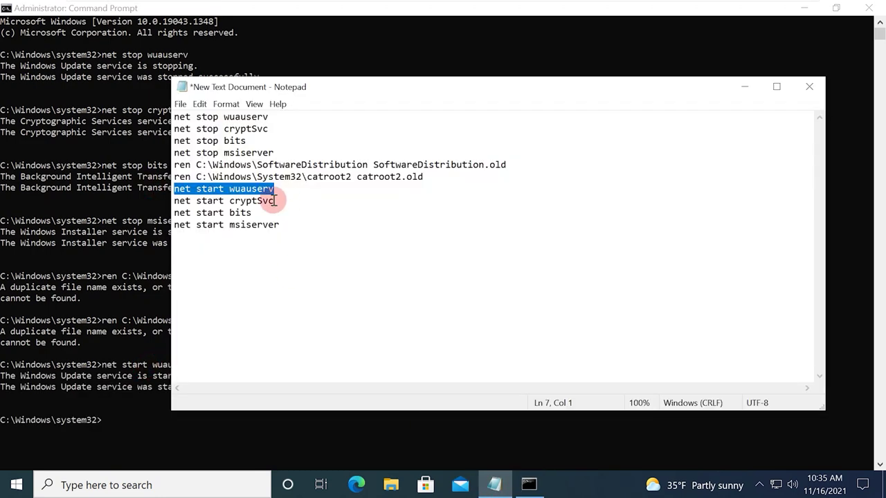
drag(283, 199, 173, 199)
key(ctrl+c)
click(128, 419)
right_click(128, 419)
key(Return)
Copy net start bits from the Notepad list and run it in Command Prompt to start the Background Intelligent Transfer Service.
click(489, 487)
drag(258, 211, 173, 211)
key(ctrl+c)
click(133, 464)
right_click(133, 464)
key(Return)
Copy net start msiserver from the Notepad list and run it in Command Prompt to start the Windows Installer service.
click(496, 487)
drag(284, 223, 173, 223)
key(ctrl+c)
click(125, 465)
right_click(126, 465)
key(Return)
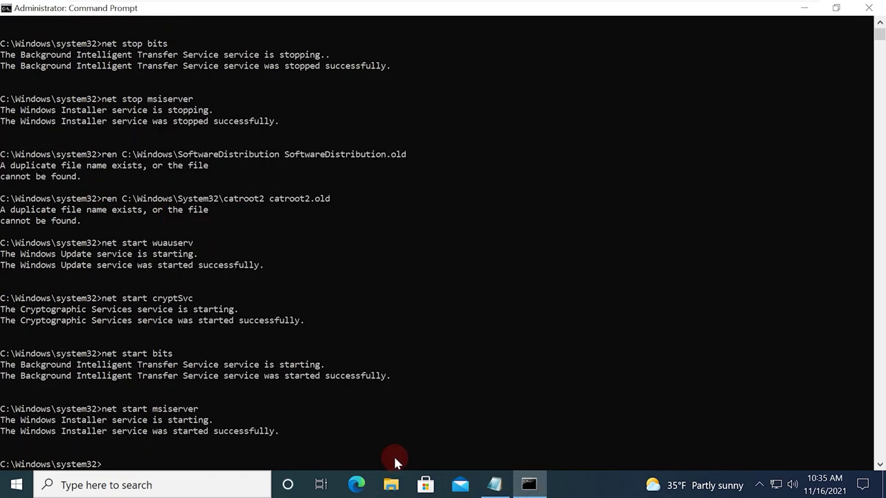
Close Command Prompt and open the computer's power options.
click(876, 10)
click(4, 490)
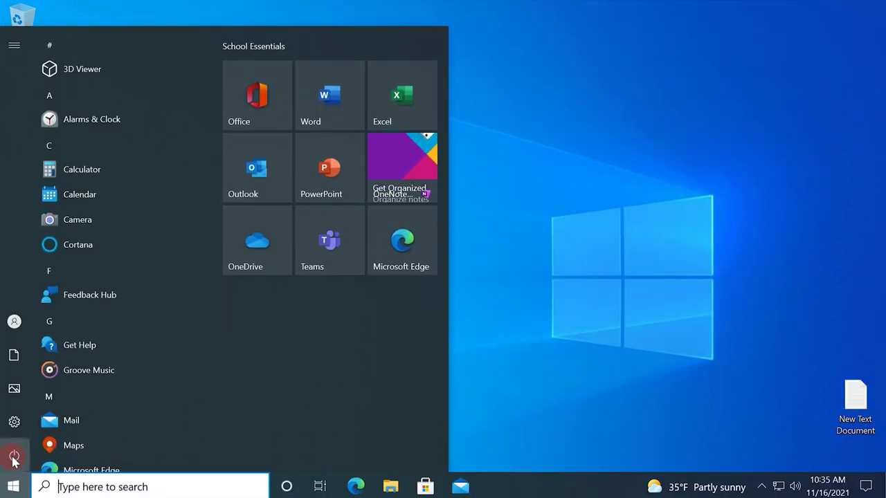
click(14, 458)
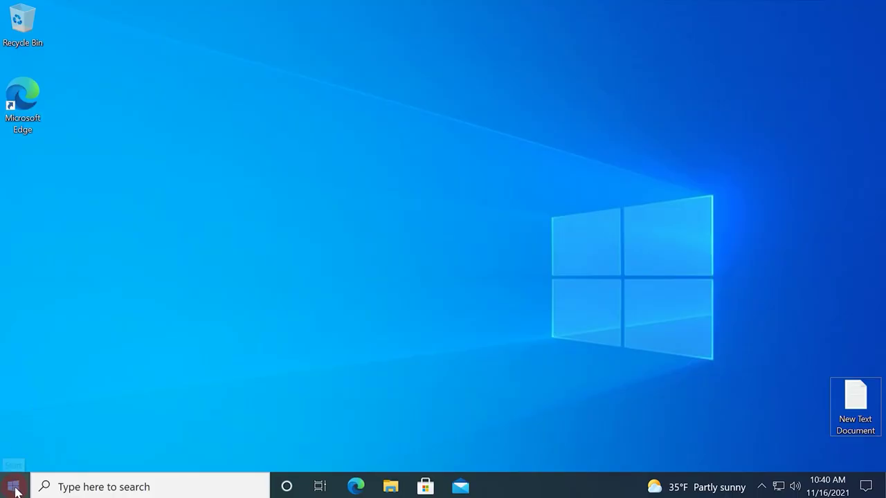
In the Windows 10 Region settings, choose United States as country or region and Recommended [English (United States)] as regional format.
click(14, 487)
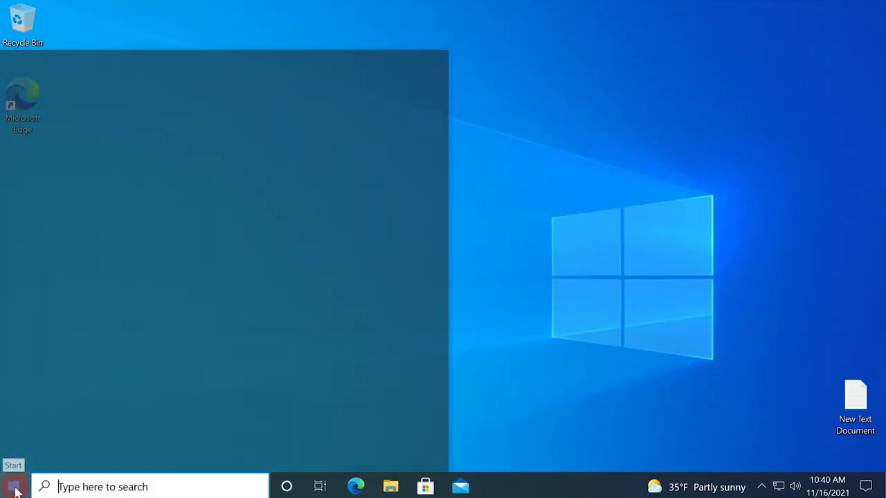
click(17, 425)
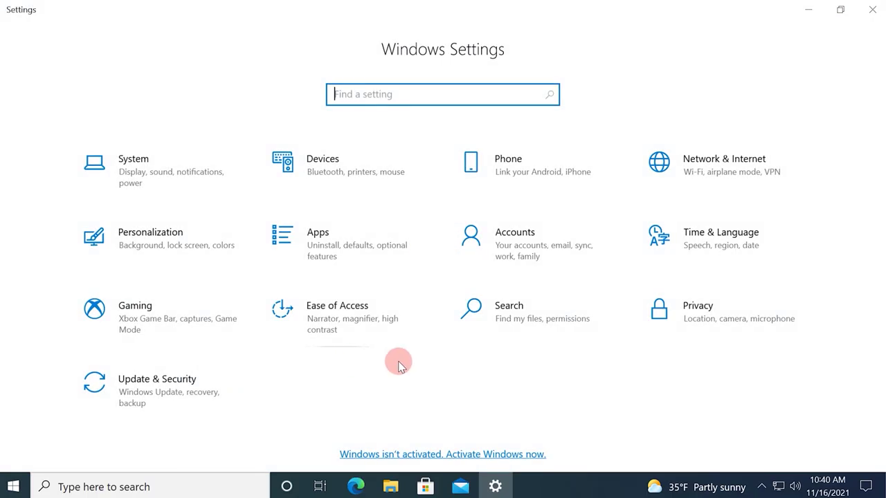
click(696, 247)
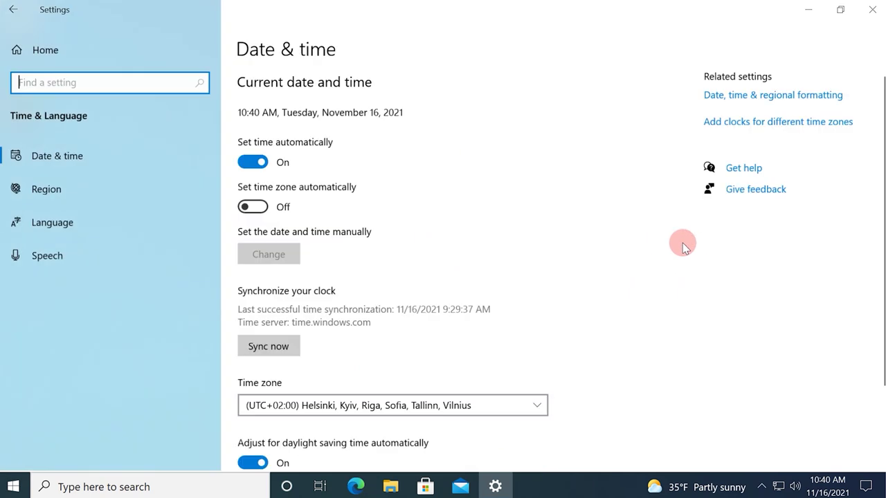
click(57, 191)
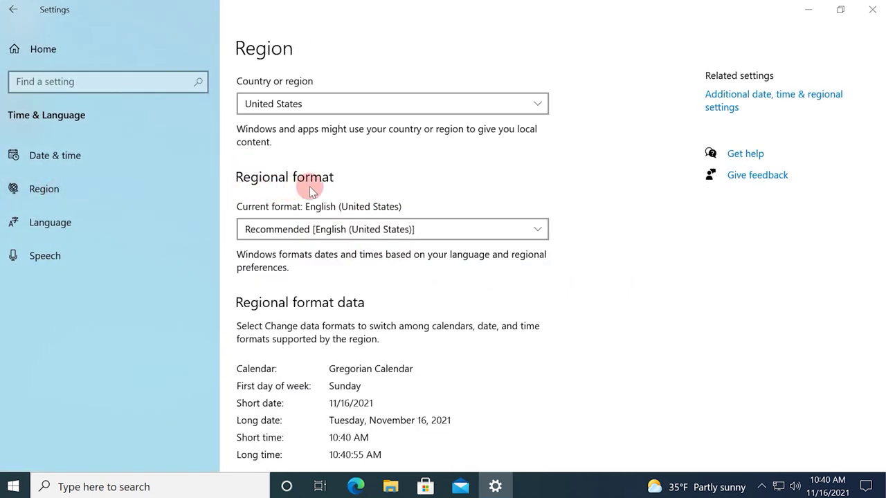
click(326, 110)
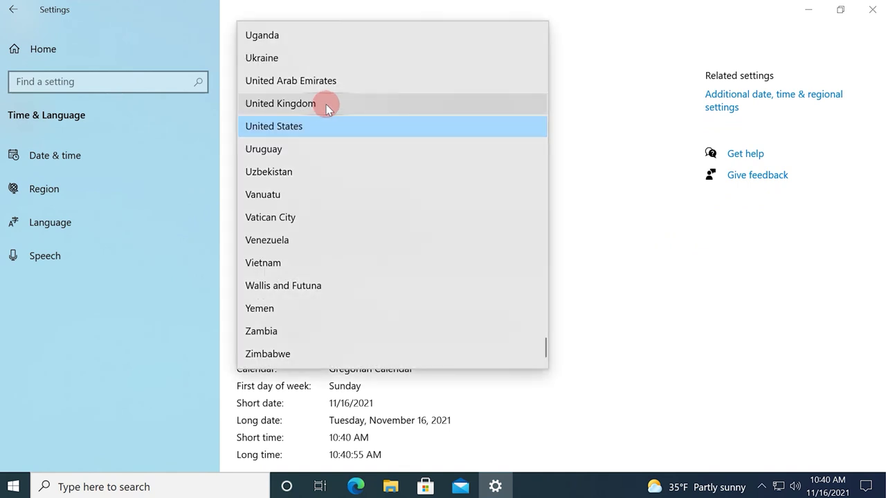
click(302, 132)
click(339, 225)
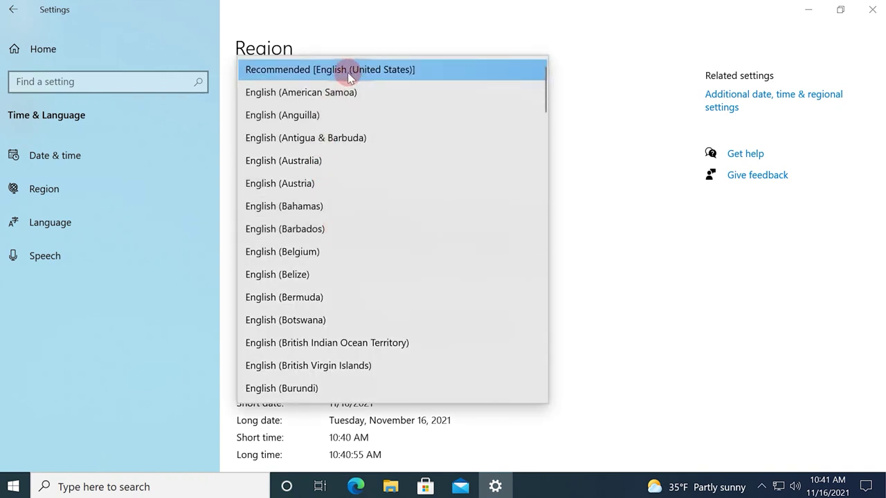
click(347, 72)
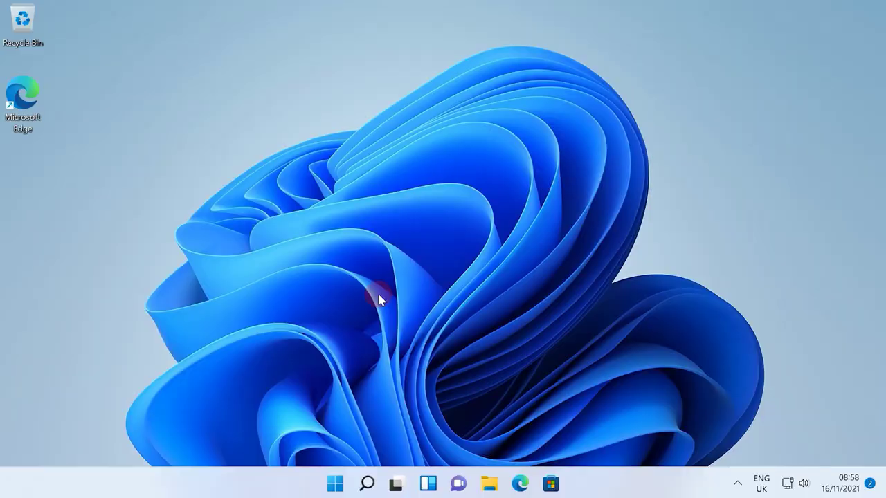
In the Windows 11 Language & region settings, choose United Kingdom as country or region and Recommended as regional format.
click(335, 485)
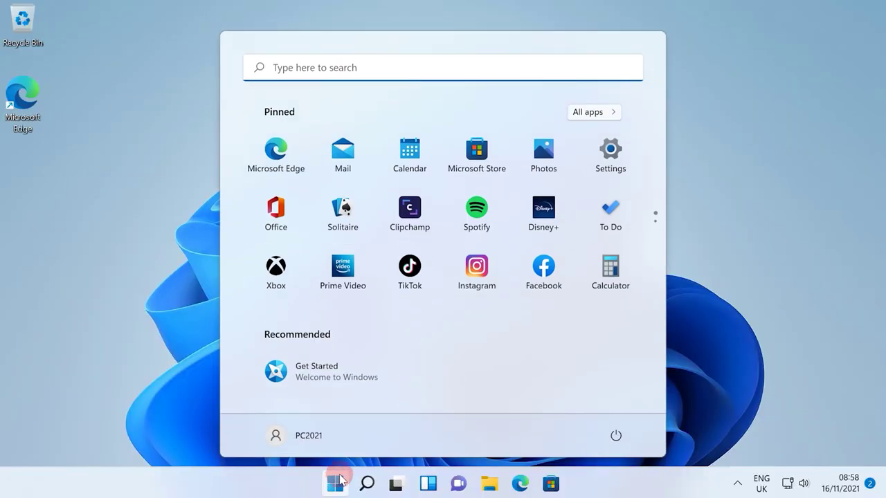
click(610, 165)
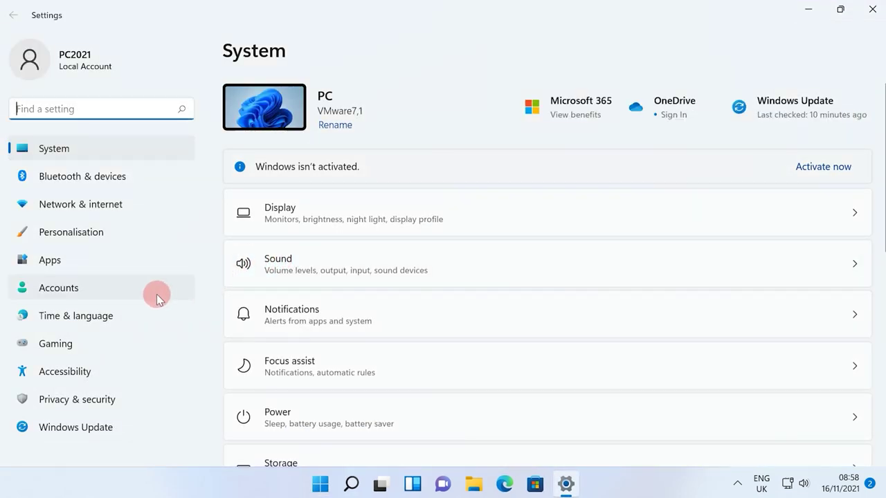
click(67, 321)
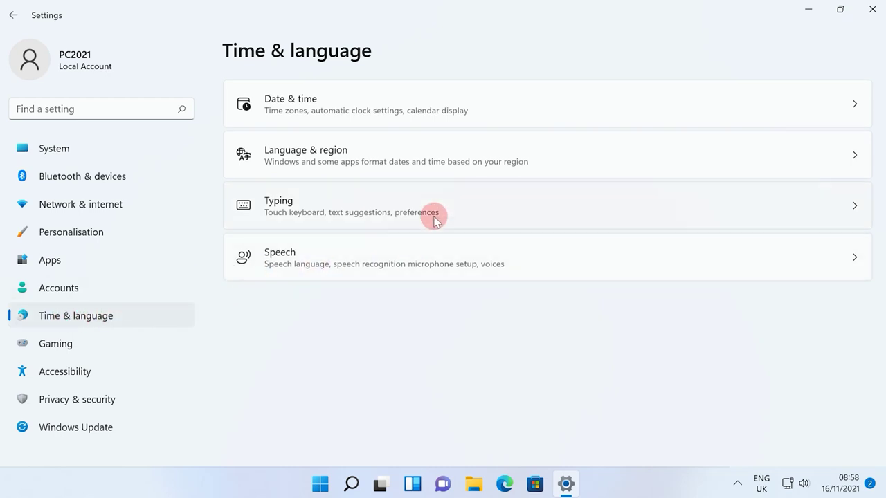
click(402, 163)
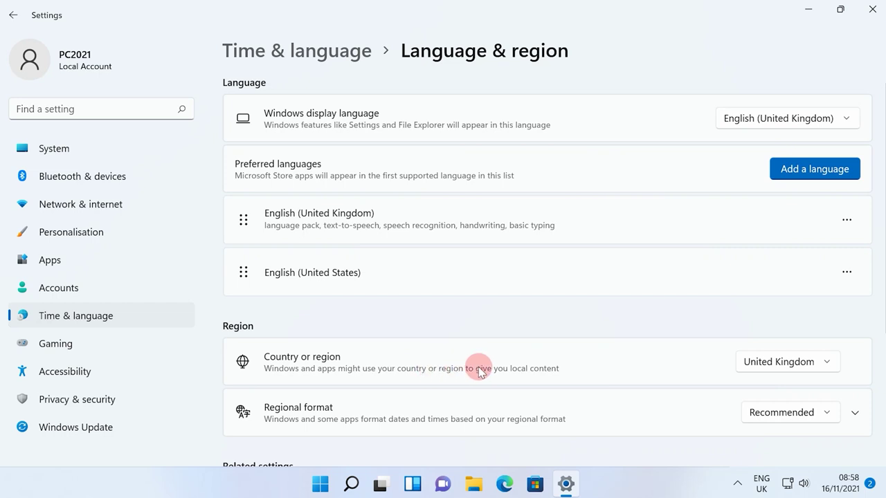
click(762, 364)
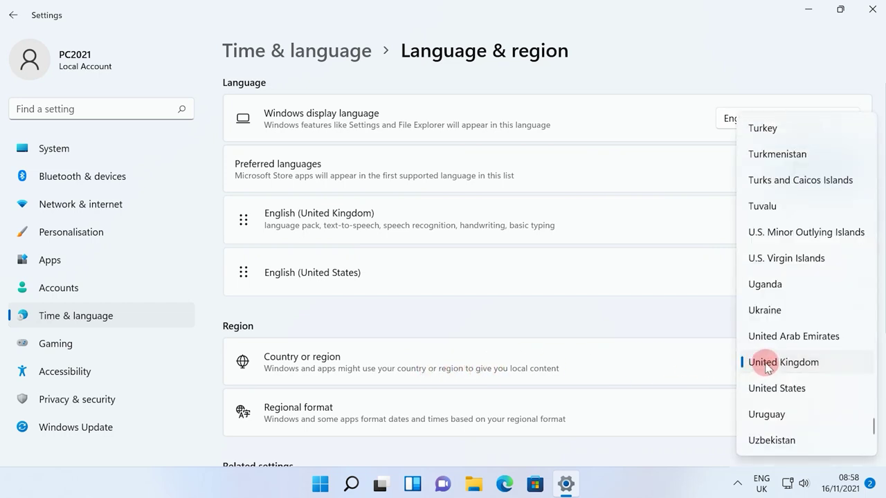
click(765, 365)
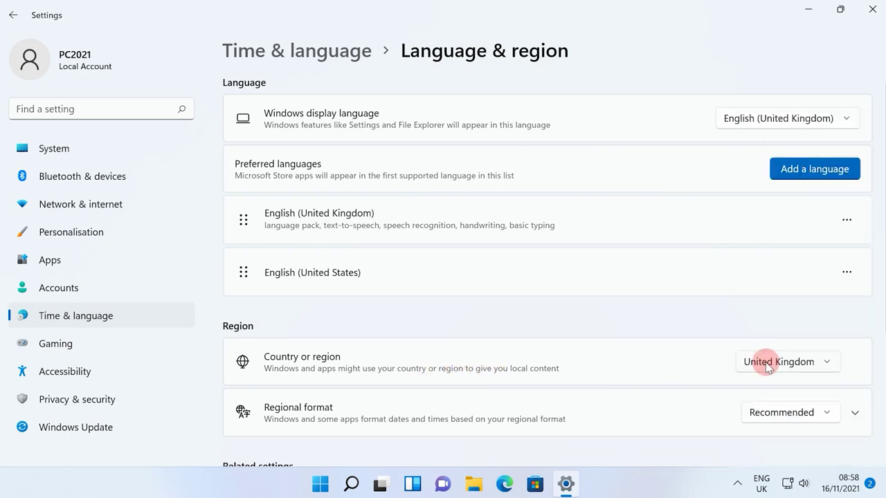
click(768, 415)
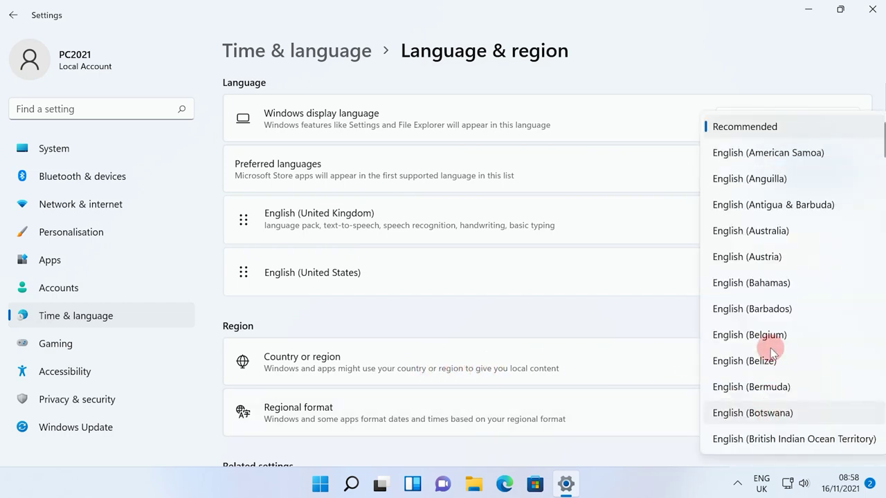
click(746, 129)
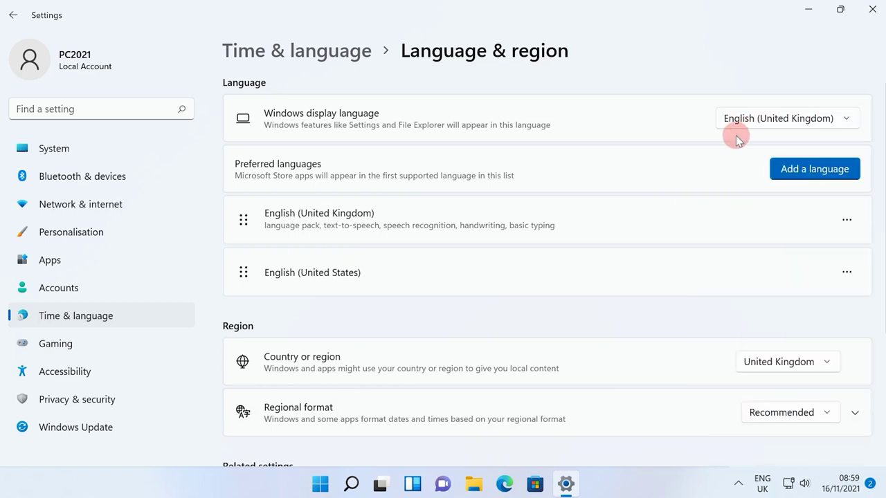
Close Windows 11 Settings and open the computer's power options.
click(873, 17)
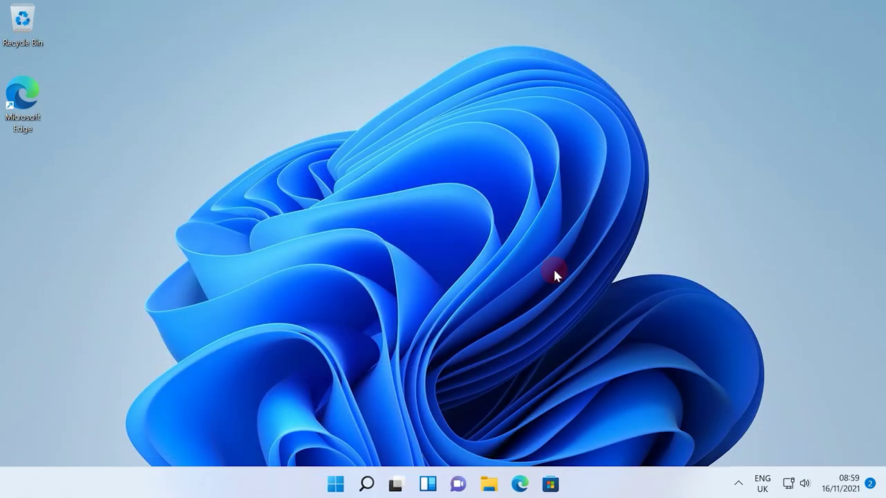
click(335, 485)
click(615, 435)
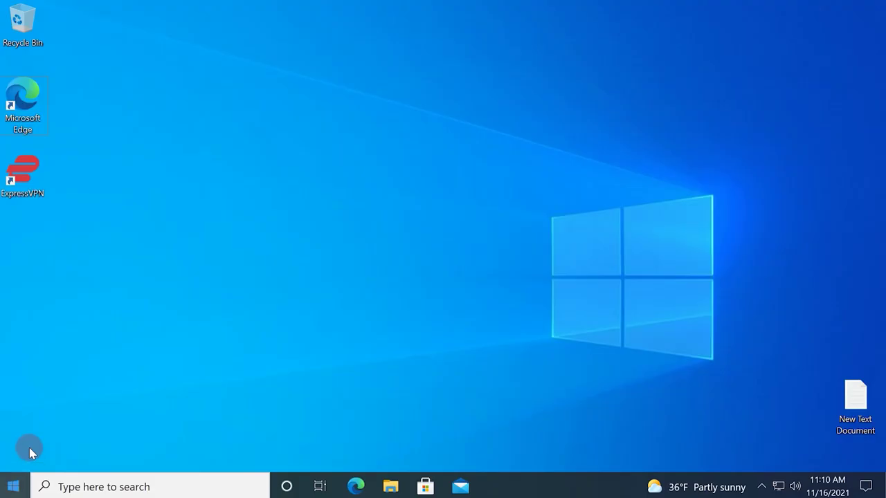
Uninstall ExpressVPN from the installed apps in Windows 10 Settings and confirm the removal.
key(super)
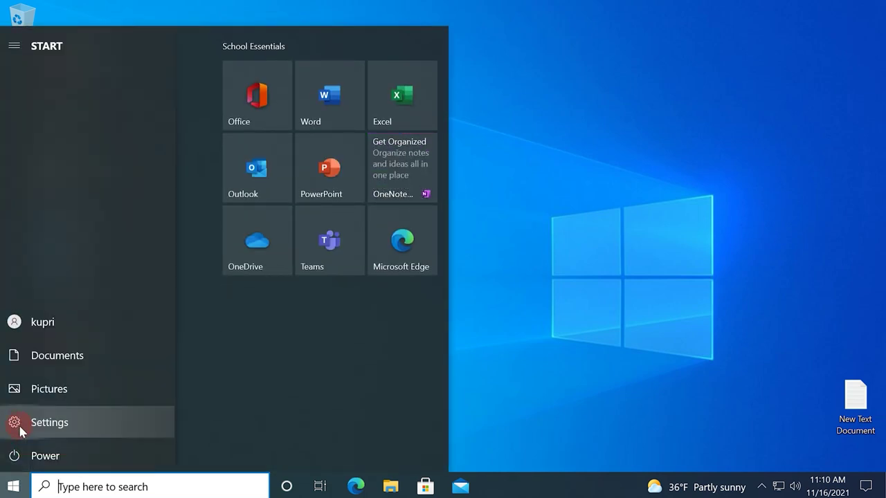
click(33, 429)
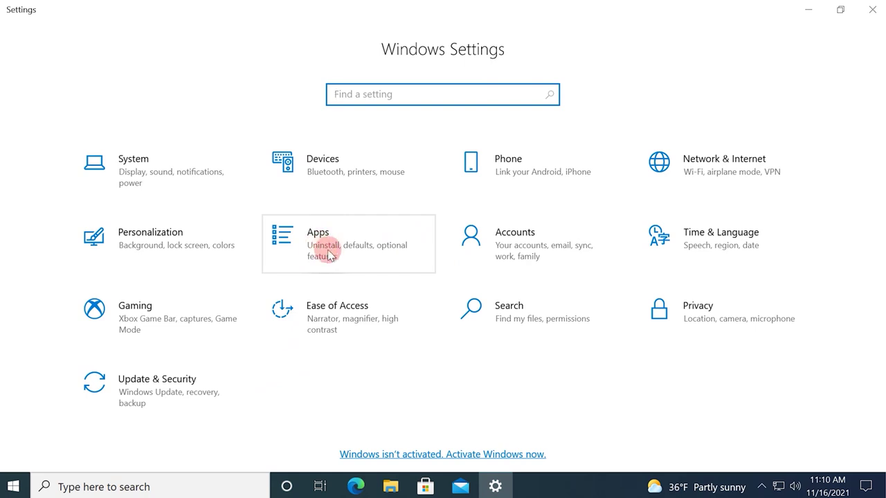
click(323, 250)
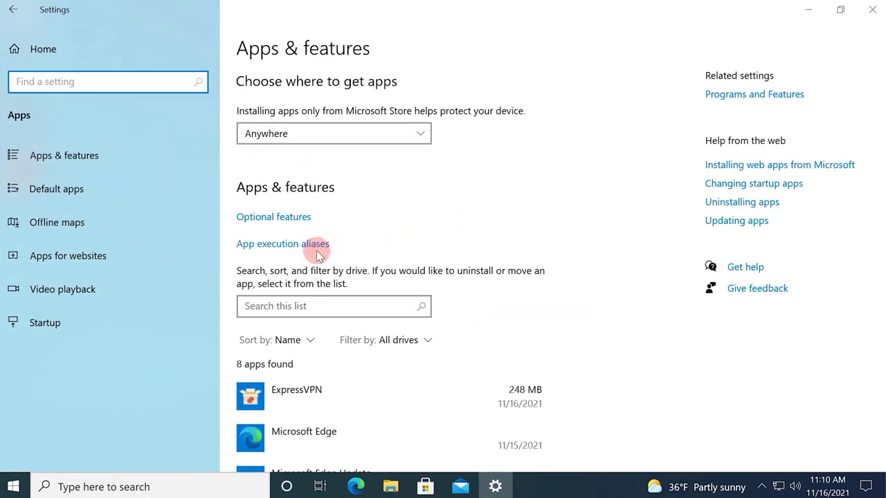
scroll(340, 289, down, 5)
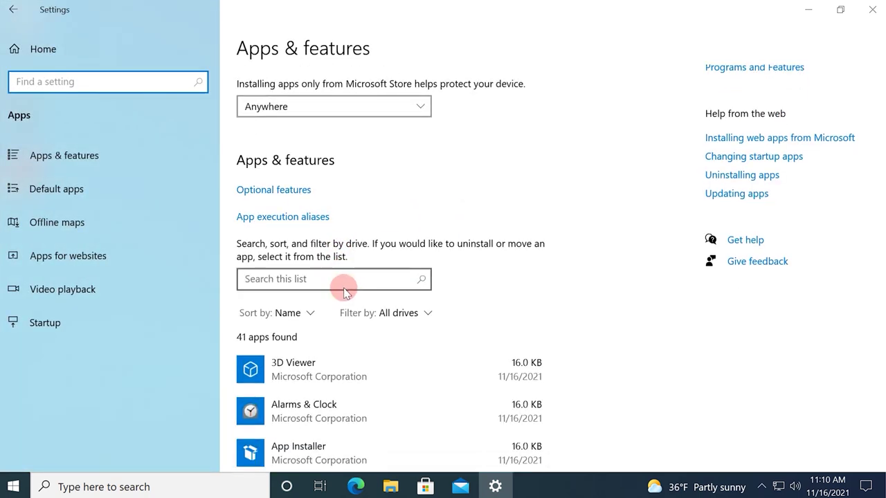
scroll(344, 296, down, 4)
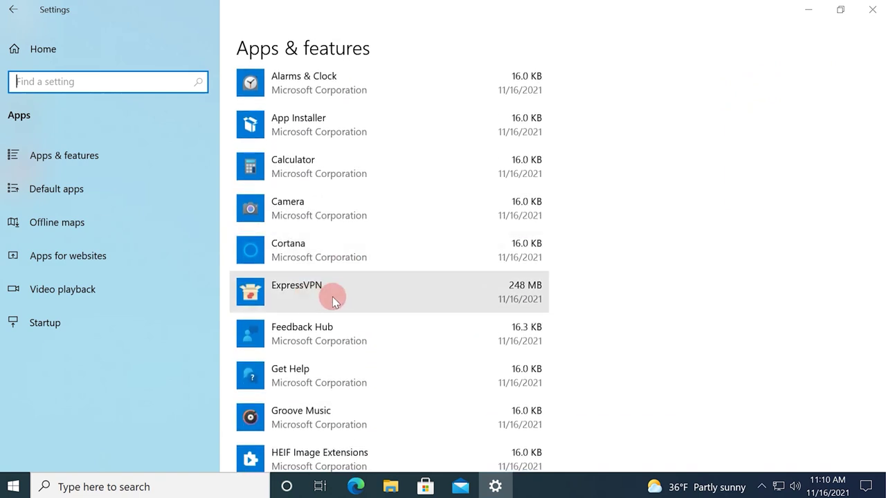
click(322, 295)
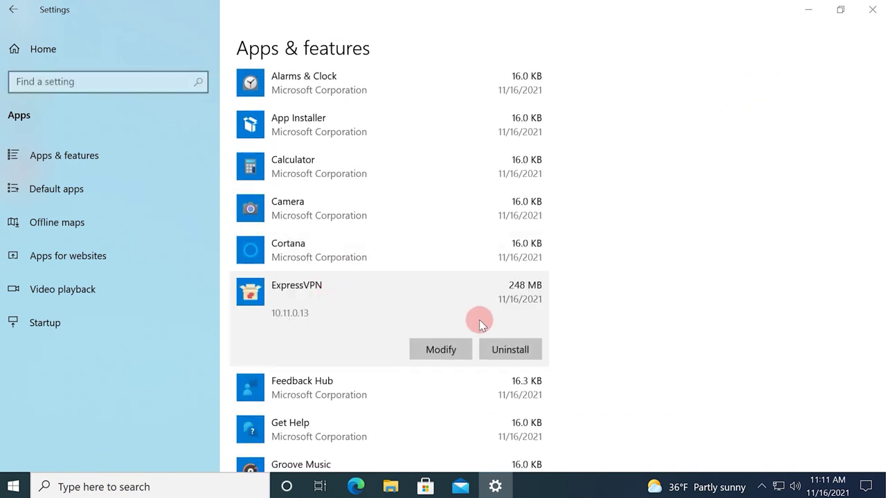
click(503, 353)
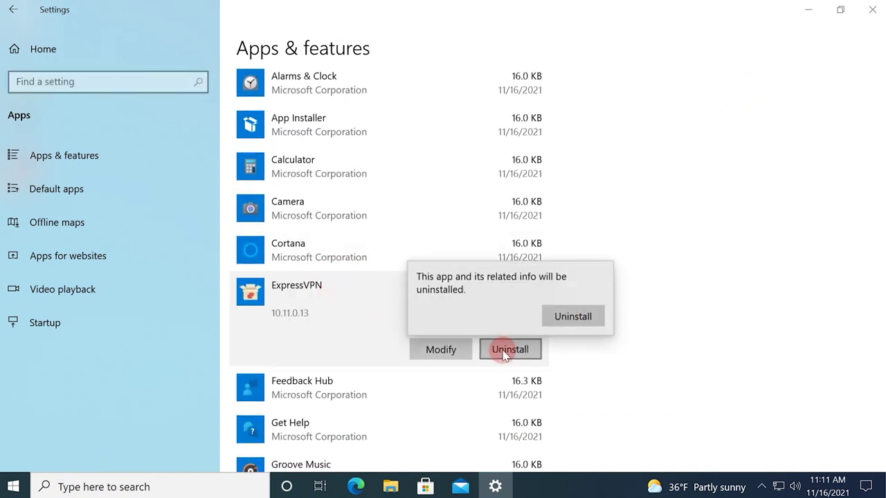
click(569, 318)
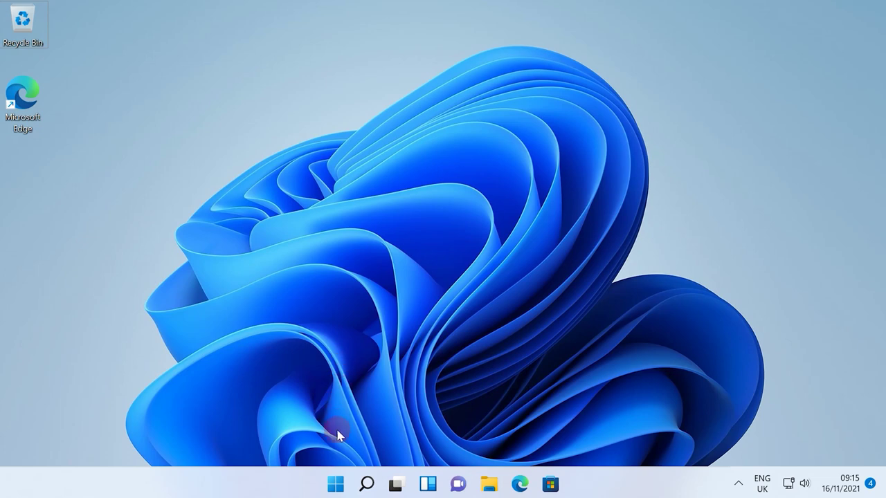
Open the Apps & features list in Windows 11 Settings.
click(336, 484)
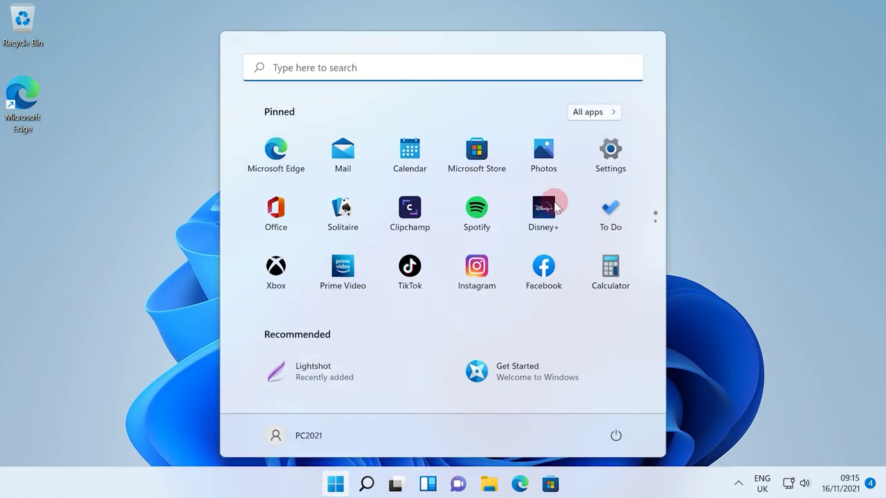
click(607, 162)
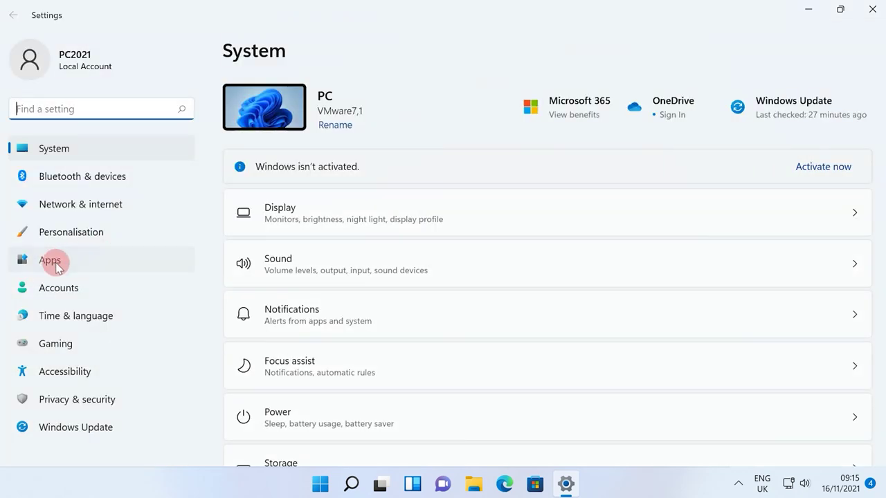
click(56, 267)
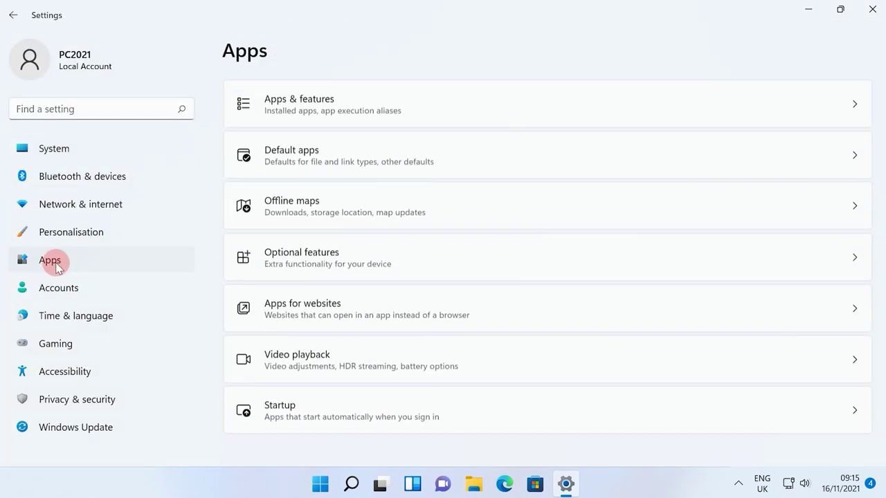
click(400, 110)
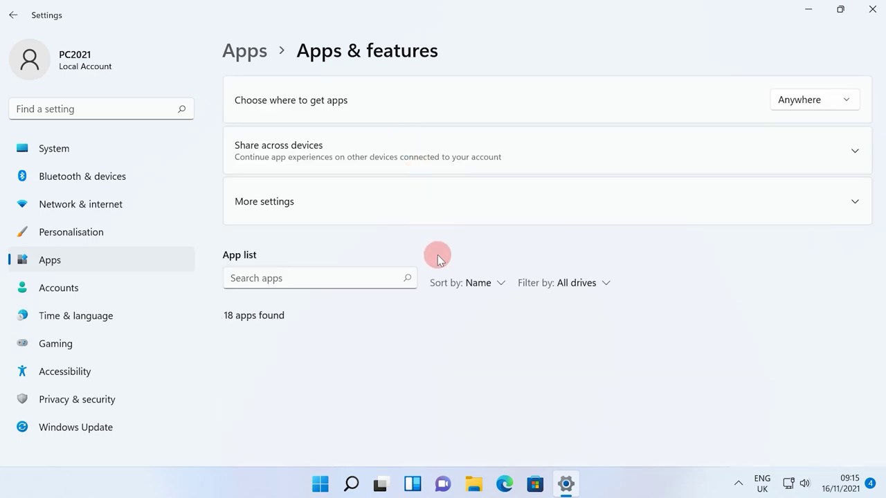
Uninstall Lightshot-5.5.0.7 from the app list and confirm the removal.
scroll(462, 281, down, 1)
scroll(462, 281, down, 5)
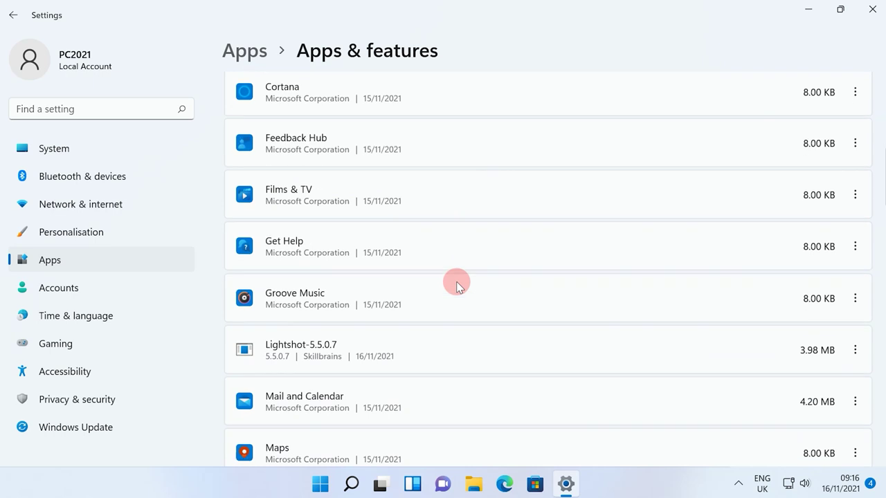
scroll(447, 290, down, 1)
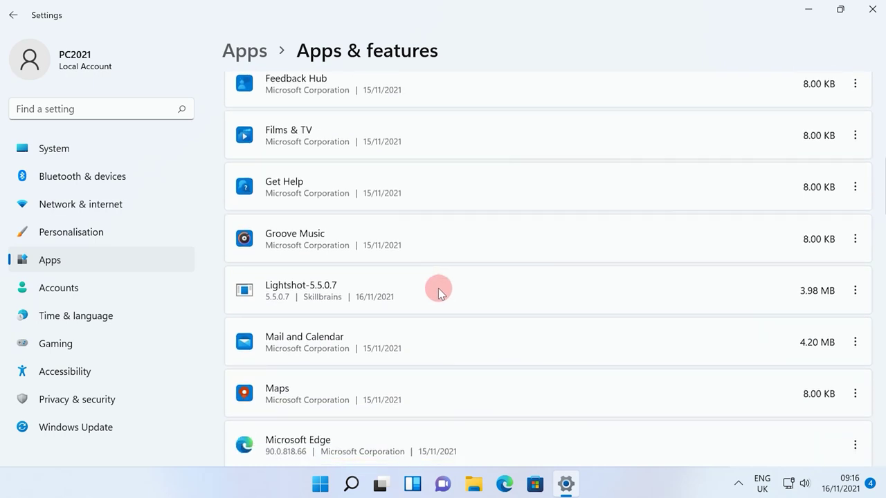
click(855, 290)
click(733, 341)
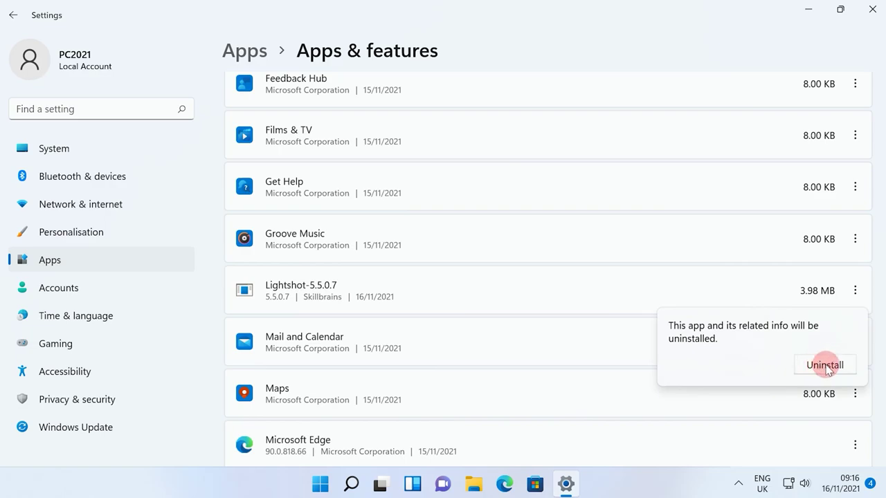
click(825, 365)
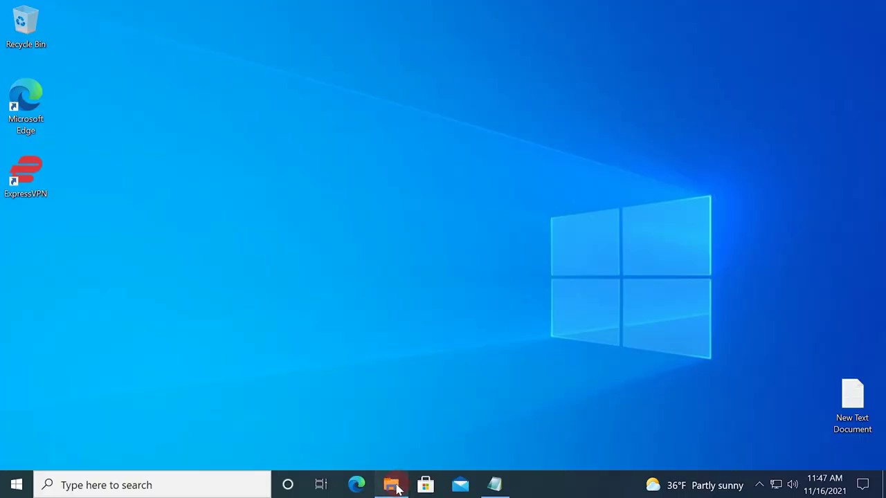
On Windows 10, open Command Prompt as administrator and stop the Windows Update service with net stop wuauserv.
click(391, 484)
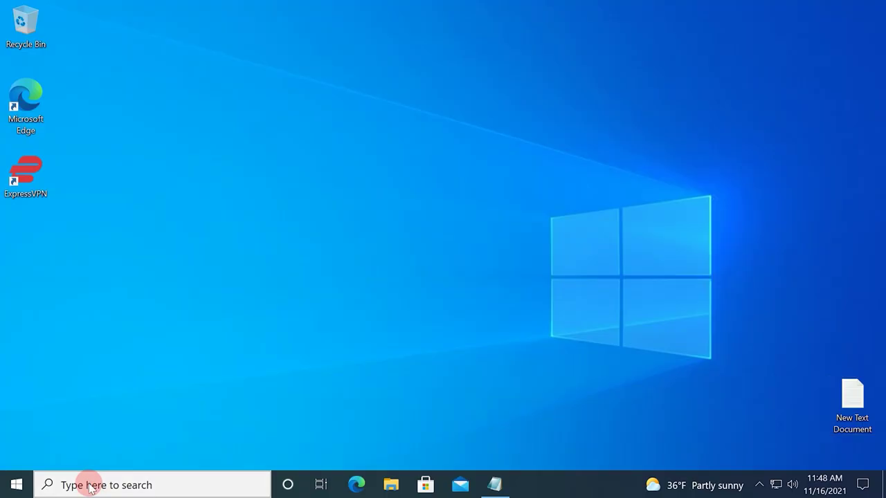
click(88, 482)
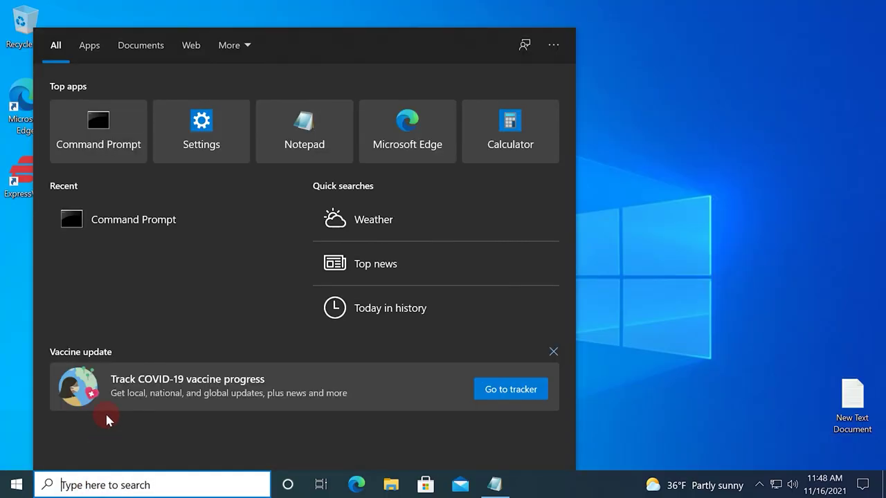
right_click(131, 224)
click(173, 233)
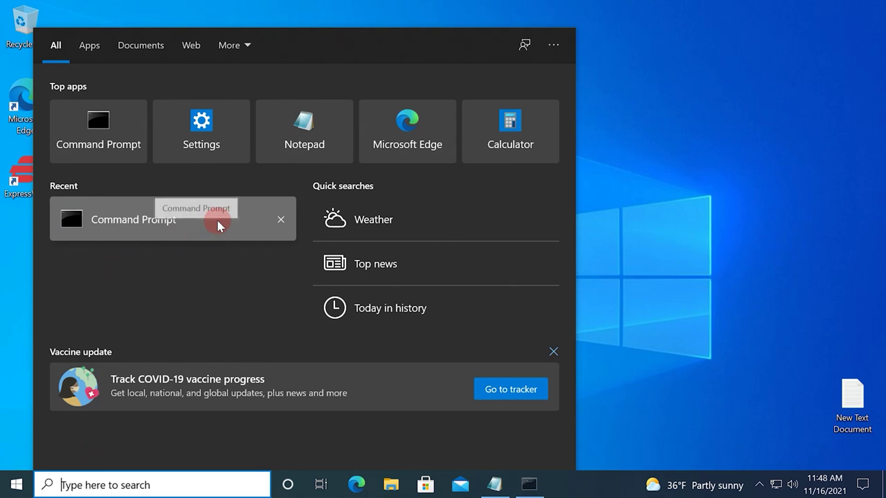
double_click(606, 53)
text(net stop wuauserv)
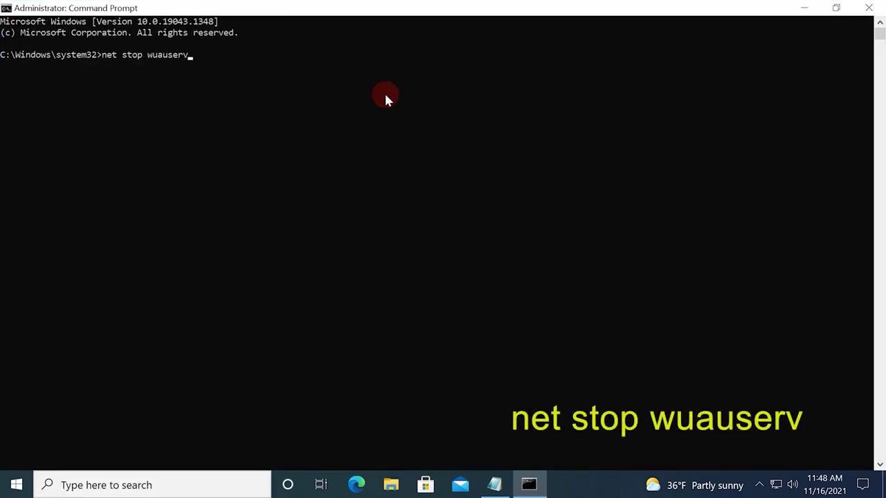
key(Return)
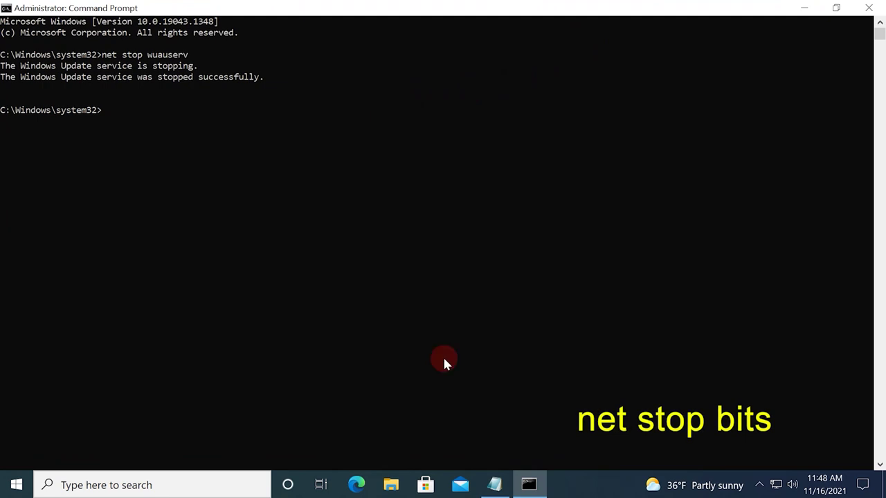
Copy the net stop bits command from the Notepad document and run it in Command Prompt.
click(494, 484)
drag(245, 279, 148, 278)
click(103, 181)
right_click(102, 181)
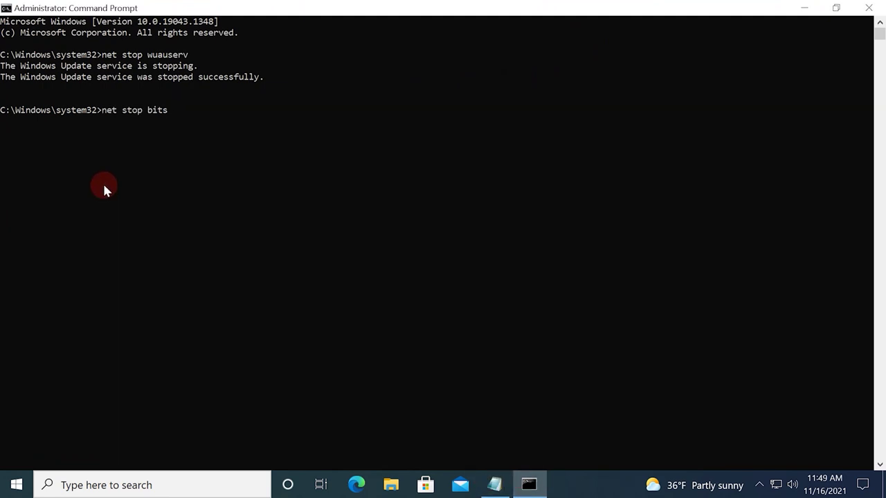
key(Return)
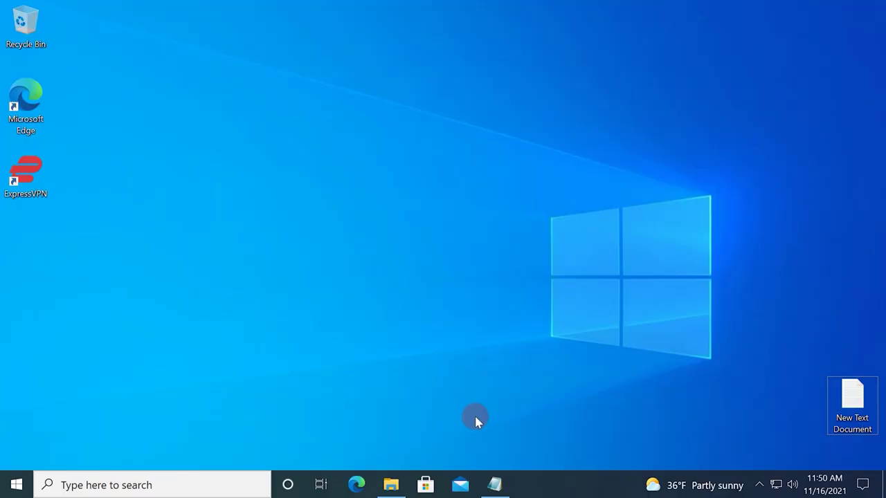
Permanently delete everything in C:\Windows\SoftwareDistribution in File Explorer, granting administrator permission for the deletion.
click(391, 484)
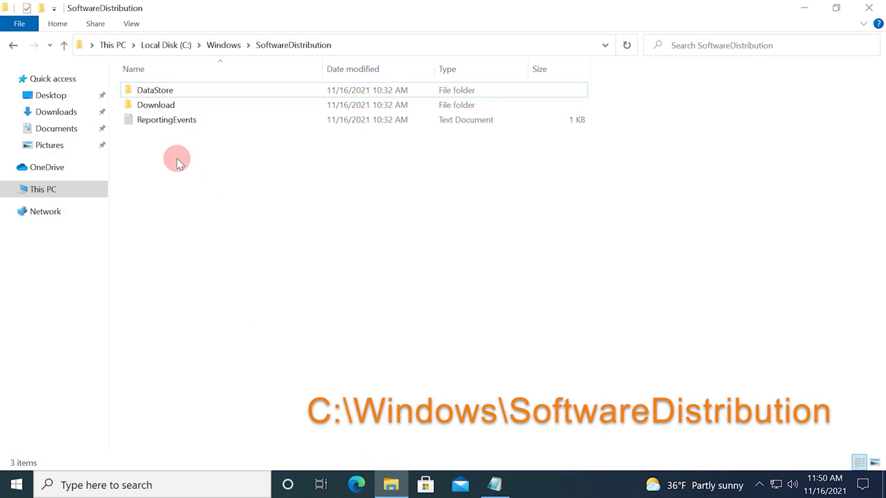
drag(177, 159, 165, 97)
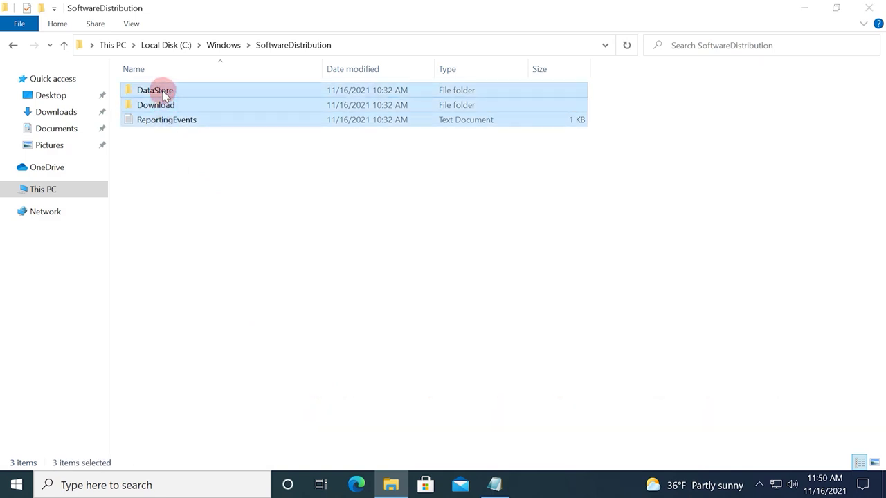
key(shift+Delete)
key(Return)
click(244, 228)
click(233, 226)
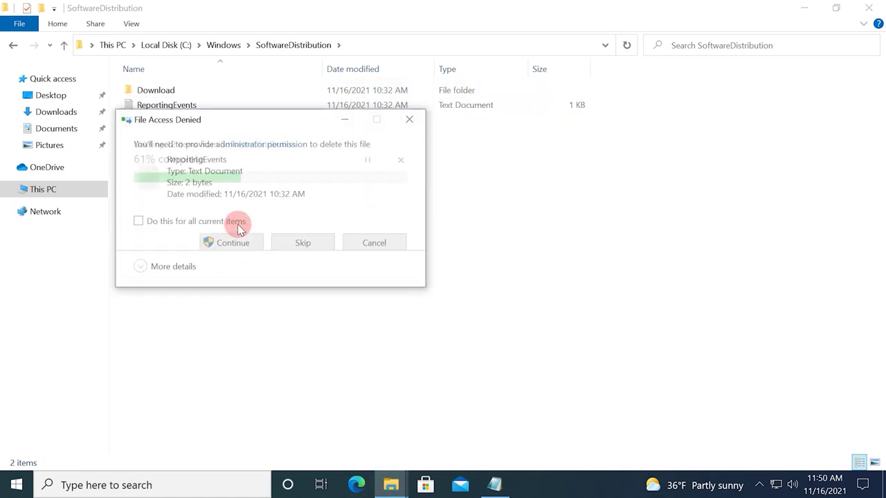
click(235, 242)
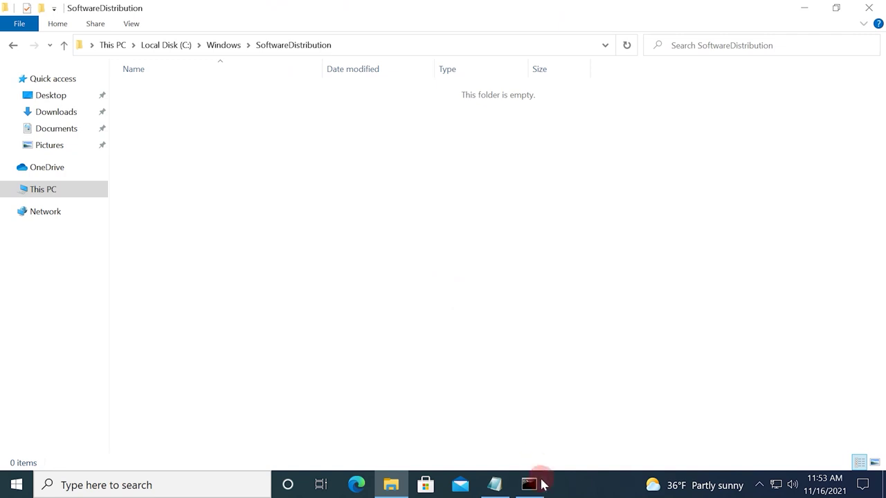
Restart the update services in Command Prompt with net start wuauserv and net start bits, copying the latter from Notepad.
click(538, 485)
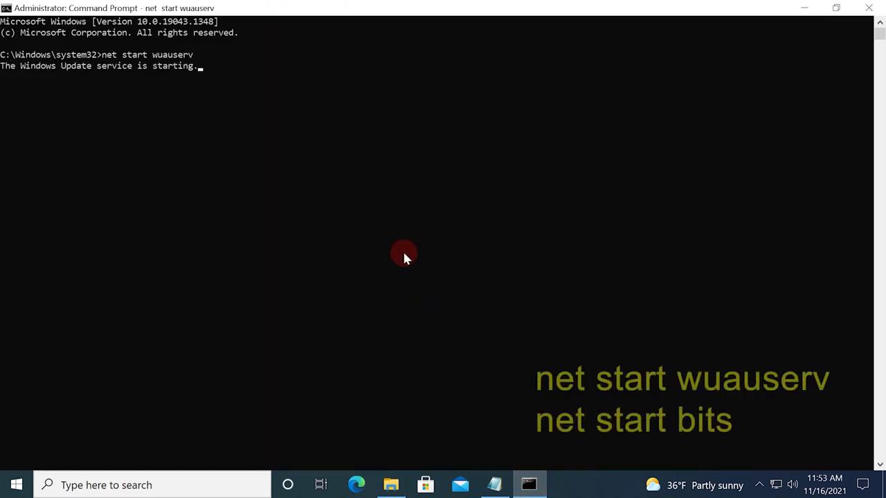
click(494, 484)
drag(283, 313, 166, 316)
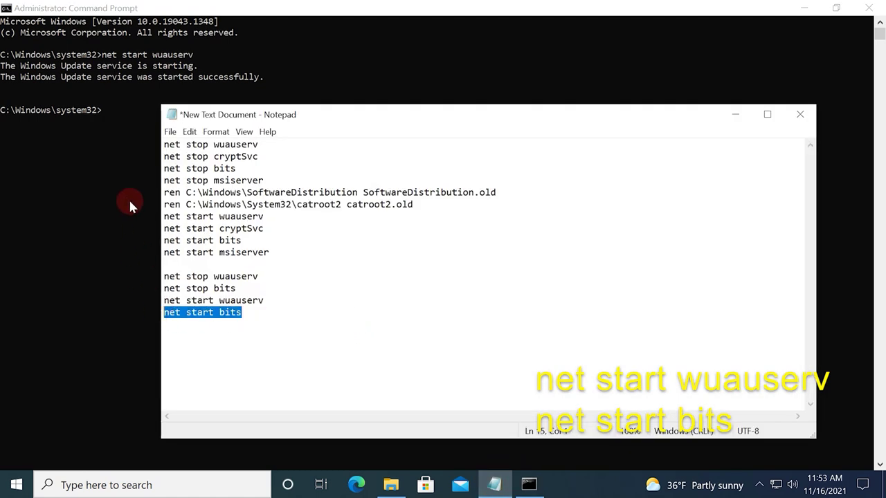
key(ctrl+c)
click(126, 136)
right_click(126, 136)
key(Return)
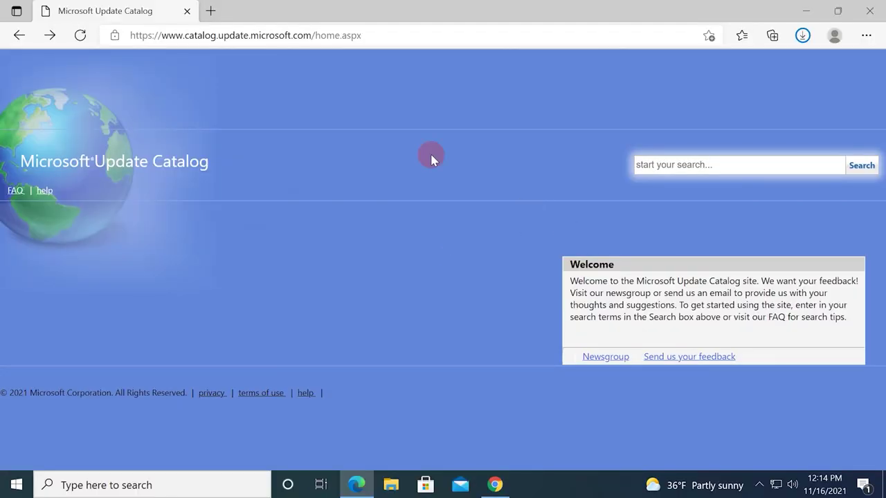
In Microsoft Edge, find KB5006738 in the Microsoft Update Catalog and download its Windows 10 Version 20H2 package for ARM64-based systems.
click(362, 35)
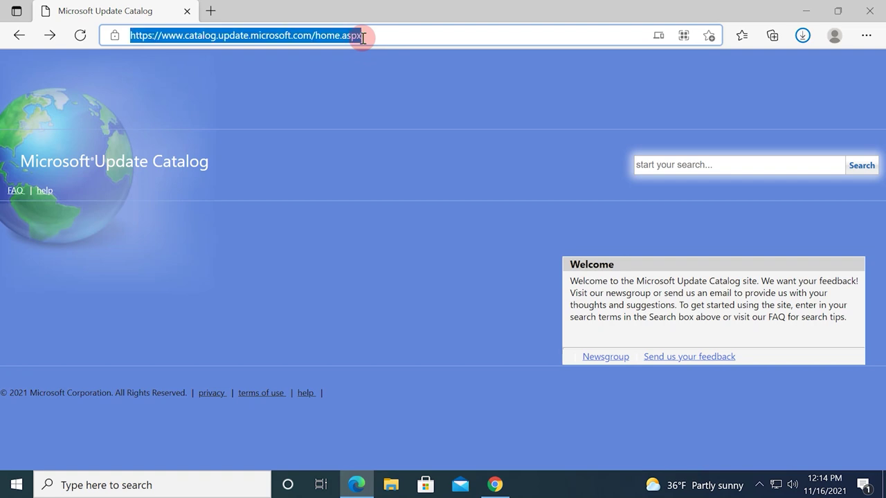
click(408, 80)
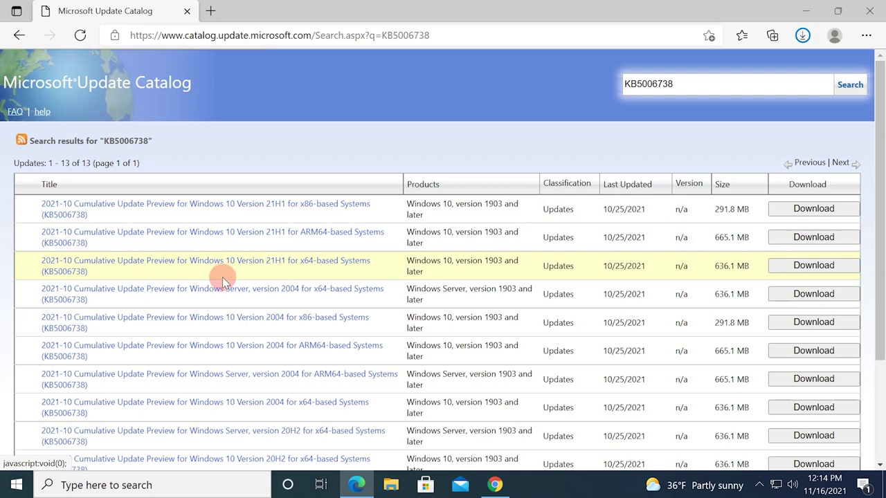
scroll(211, 353, down, 3)
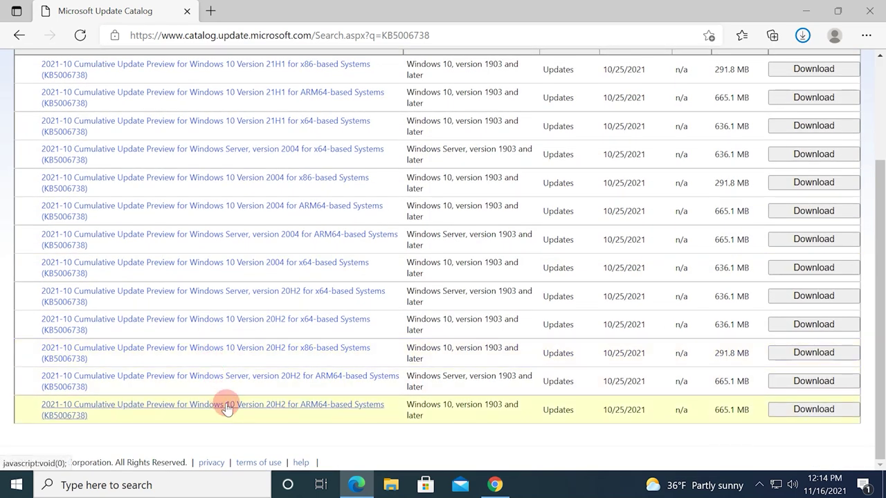
click(786, 413)
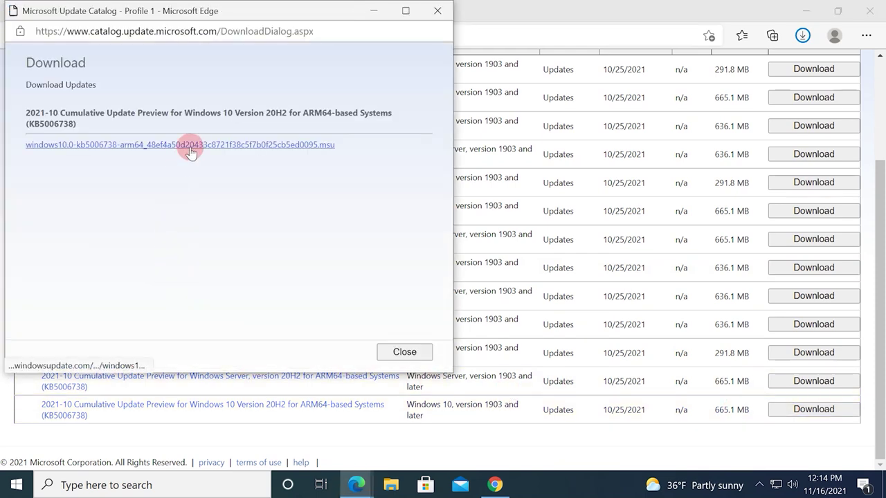
click(191, 147)
click(209, 357)
click(230, 379)
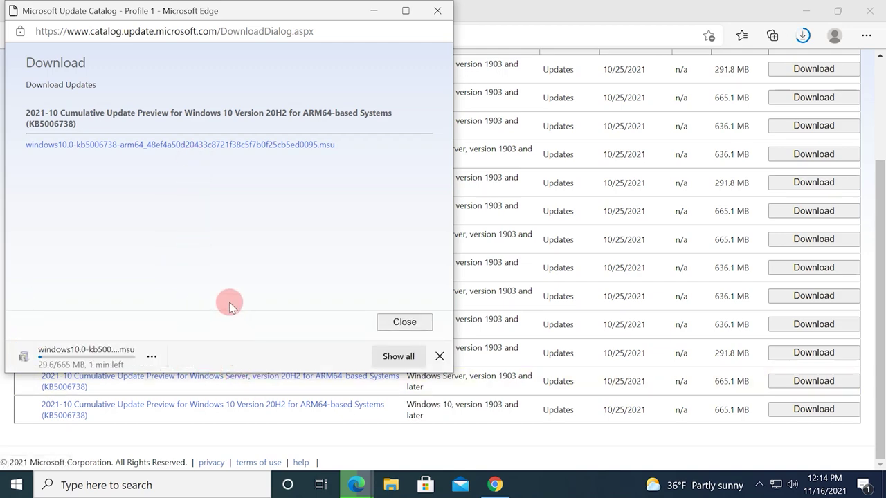
Show the download in its folder and open the windows10.0-kb5006738-arm64 update file.
click(152, 356)
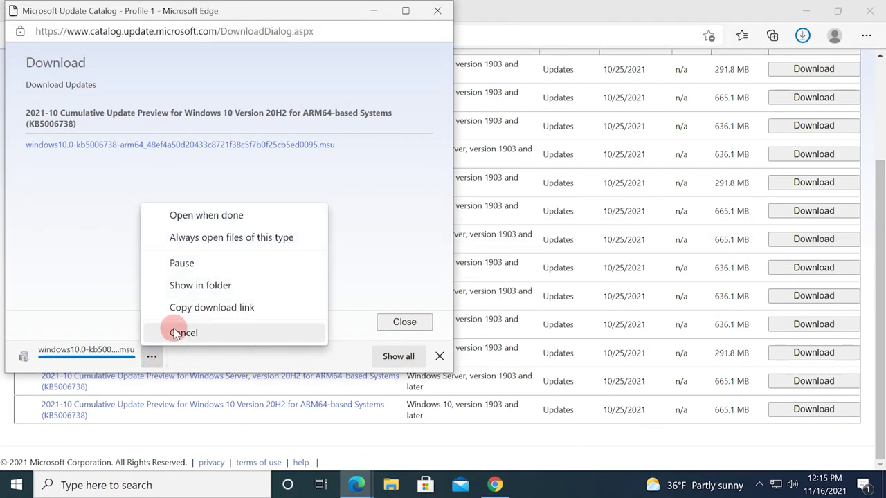
click(193, 286)
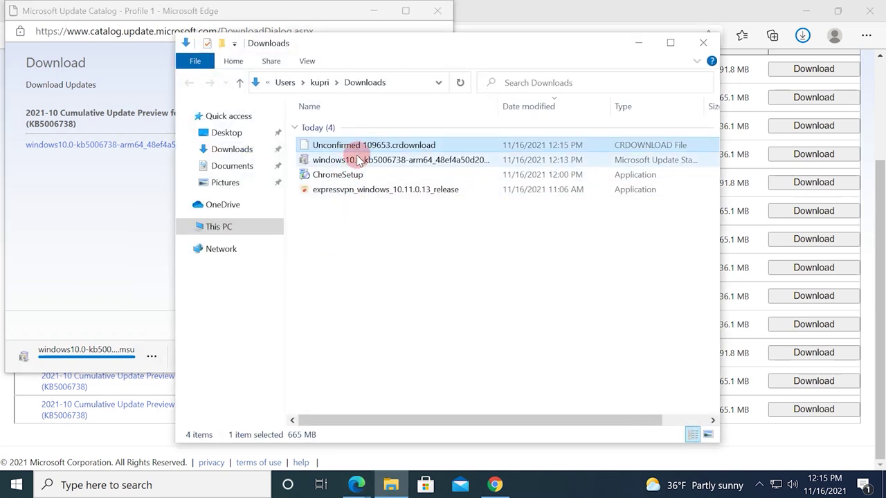
click(357, 160)
double_click(357, 159)
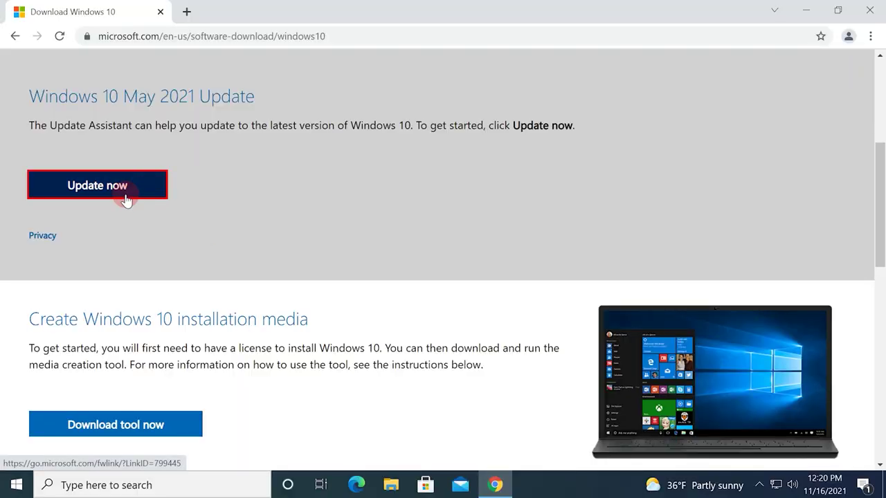
In Chrome, download the Update Assistant for the Windows 10 May 2021 Update from Microsoft's Windows 10 download page.
click(113, 190)
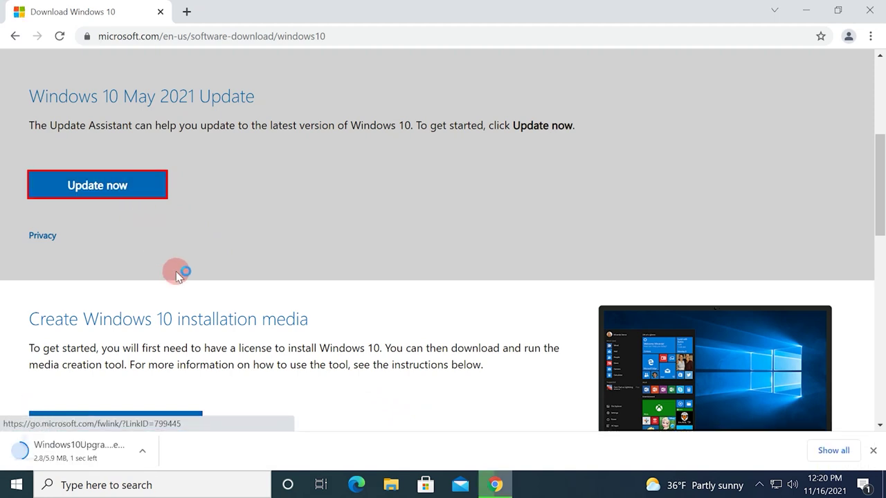